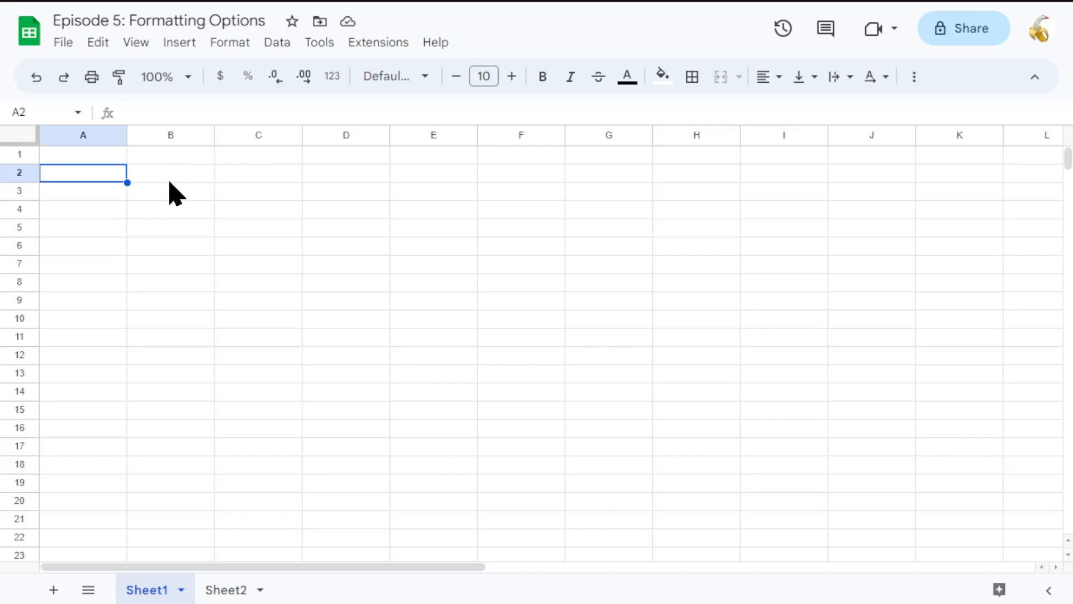
Enter "Text" in cell B2.
left_click(143, 174)
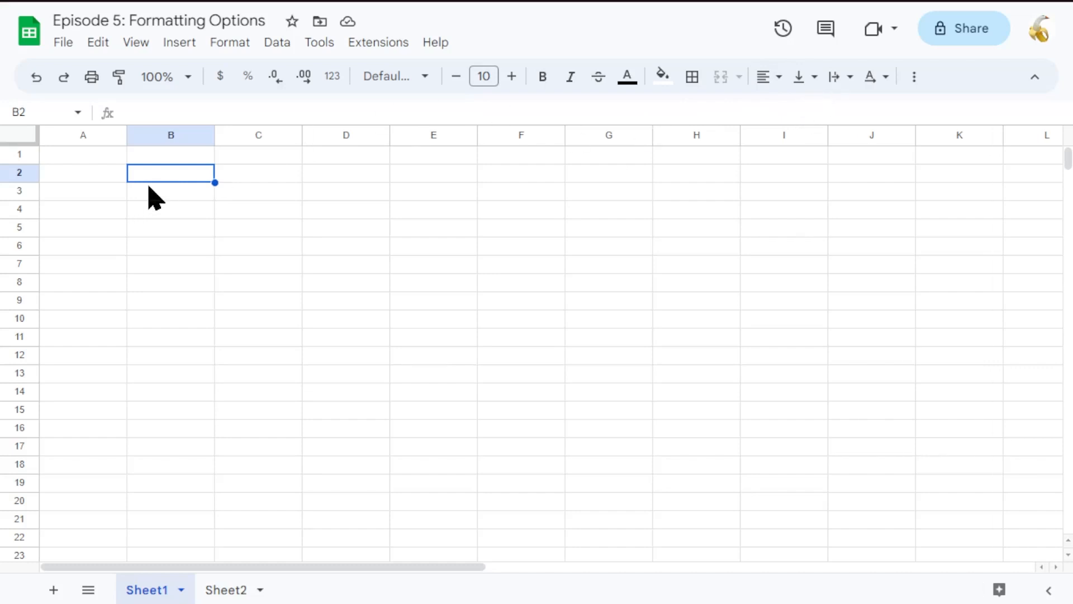
type("Text")
key("shift+Left")
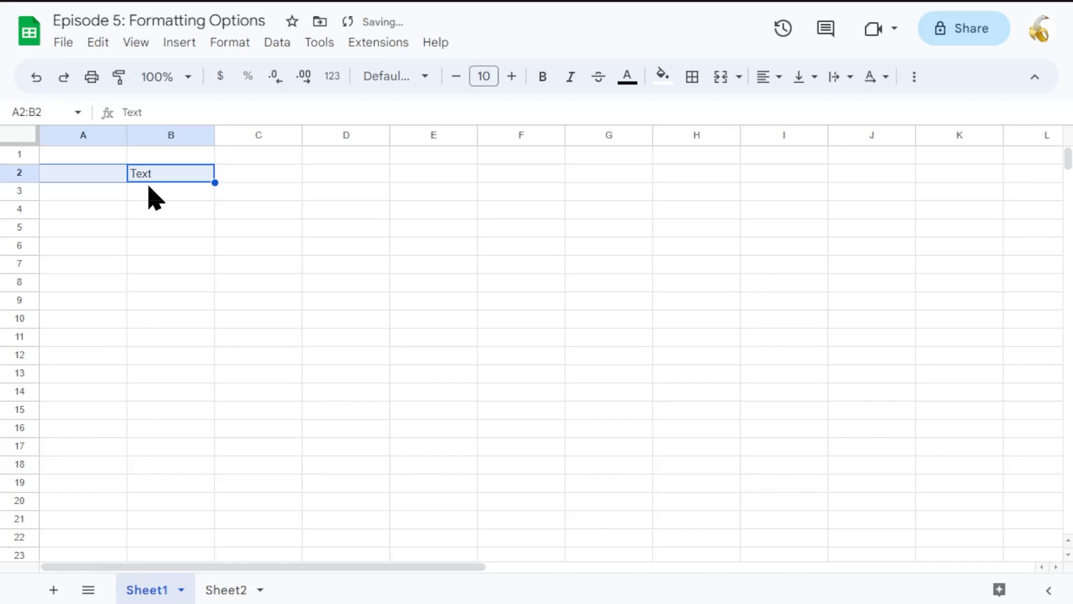
key("Right")
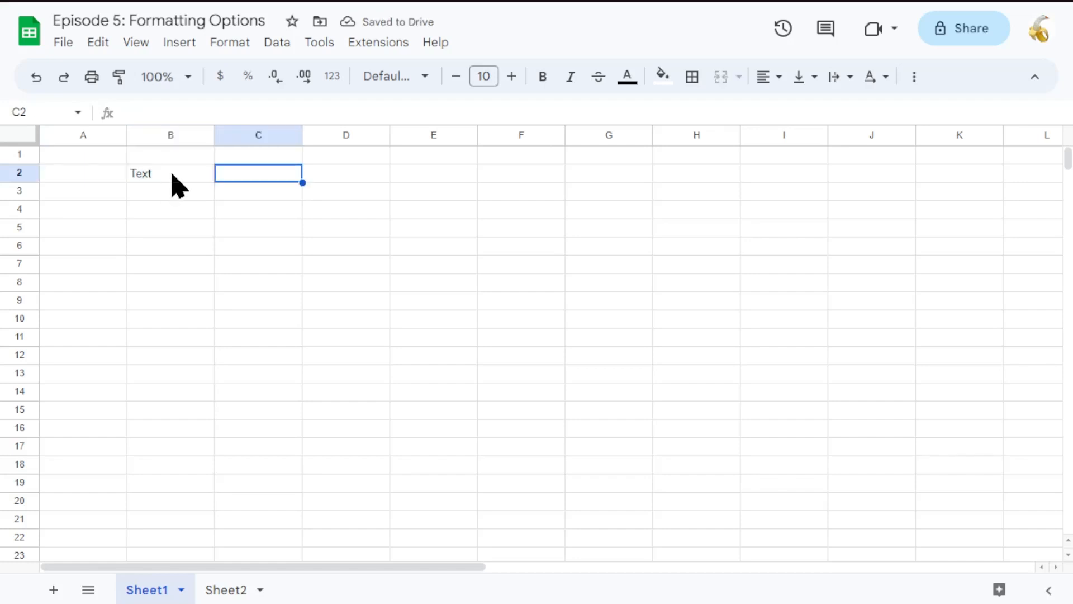
Replace the entry in cell B2 with a long unbroken run of the word "Text" repeated many times.
left_click(173, 175)
left_click_drag(161, 118, 110, 116)
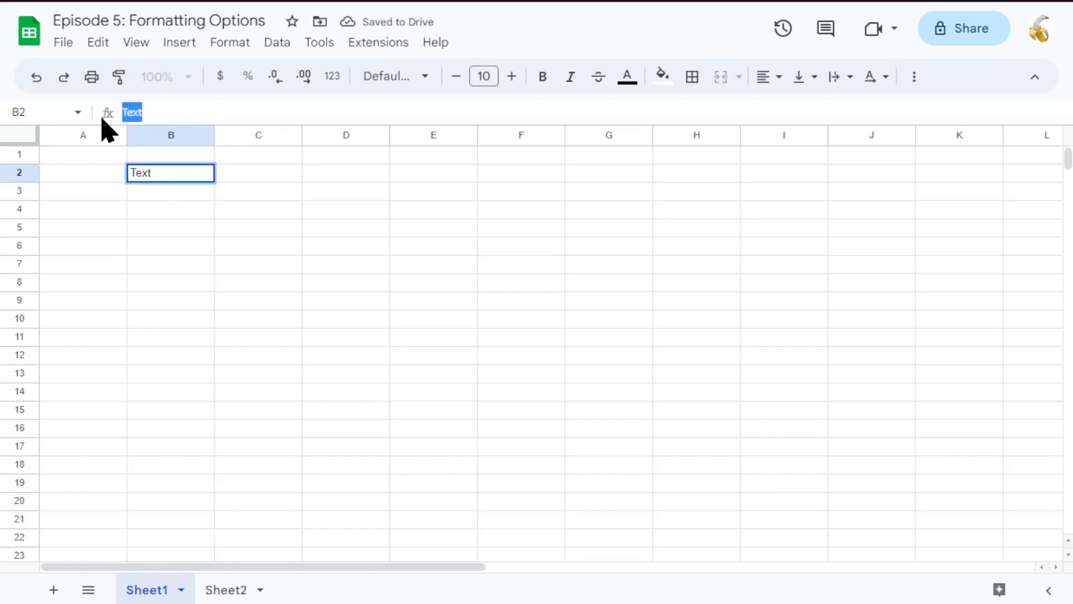
key("ctrl+v")
key("ctrl+v")
key("ctrl+v")
key("ctrl+v")
key("ctrl+v")
key("ctrl+v")
key("ctrl+v")
key("ctrl+v")
key("ctrl+v")
key("ctrl+v")
key("ctrl+v")
key("ctrl+v")
key("ctrl+v")
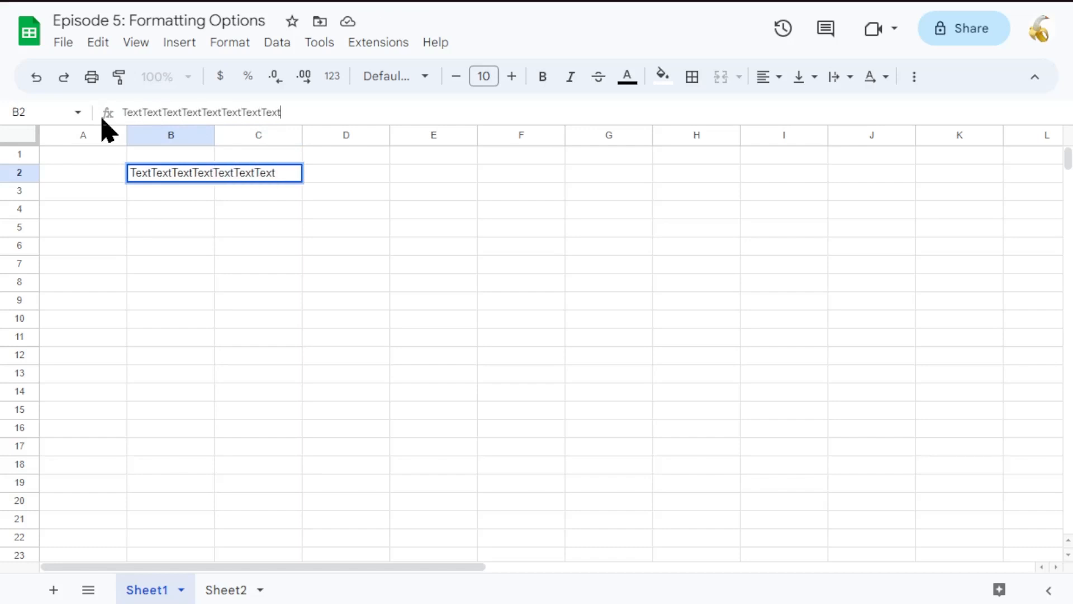
key("ctrl+v")
key("ctrl+v")
left_click(343, 282)
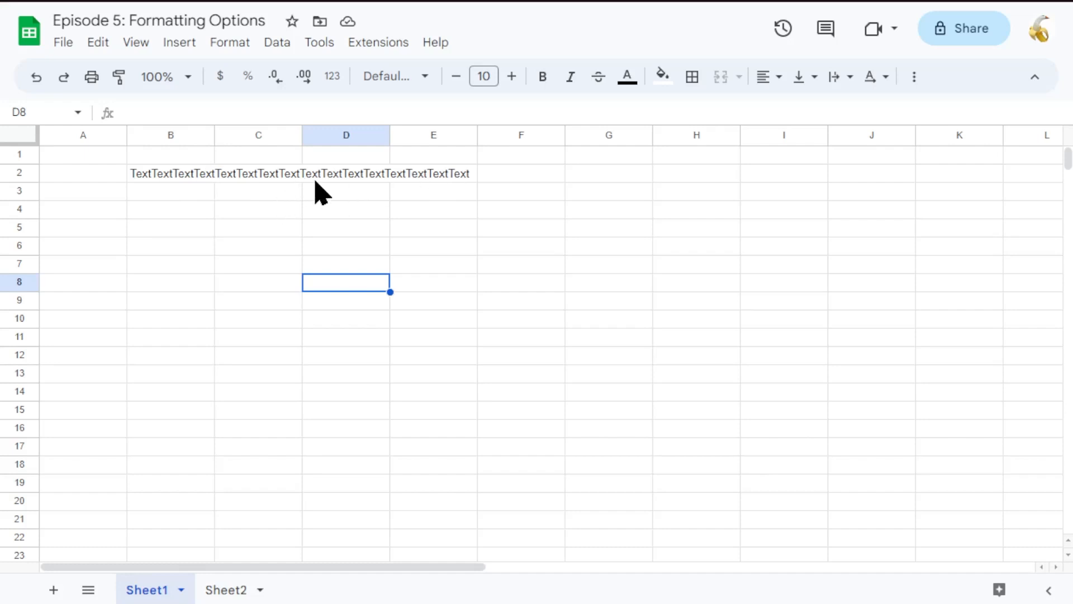
Enter "Other" in cell C2 beside the long text, and clear that cell again.
left_click(241, 182)
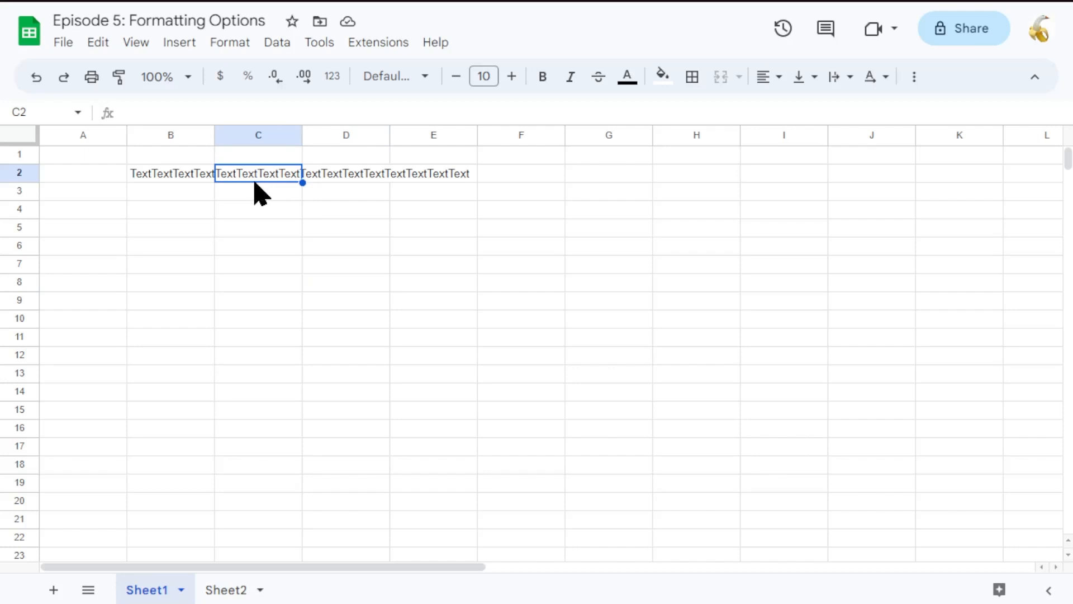
type("Other")
key("Return")
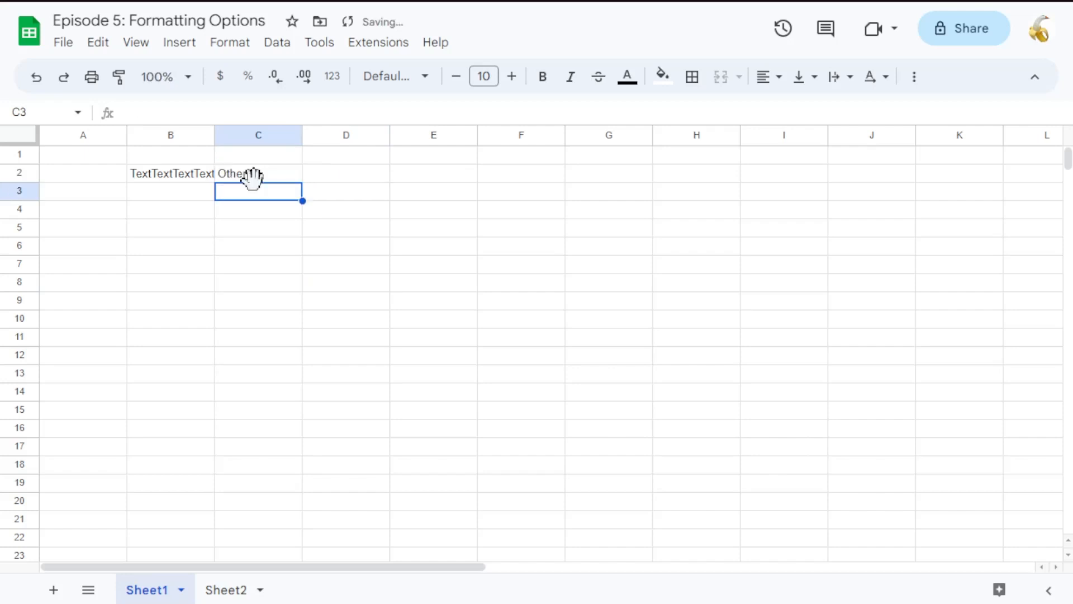
left_click(185, 176)
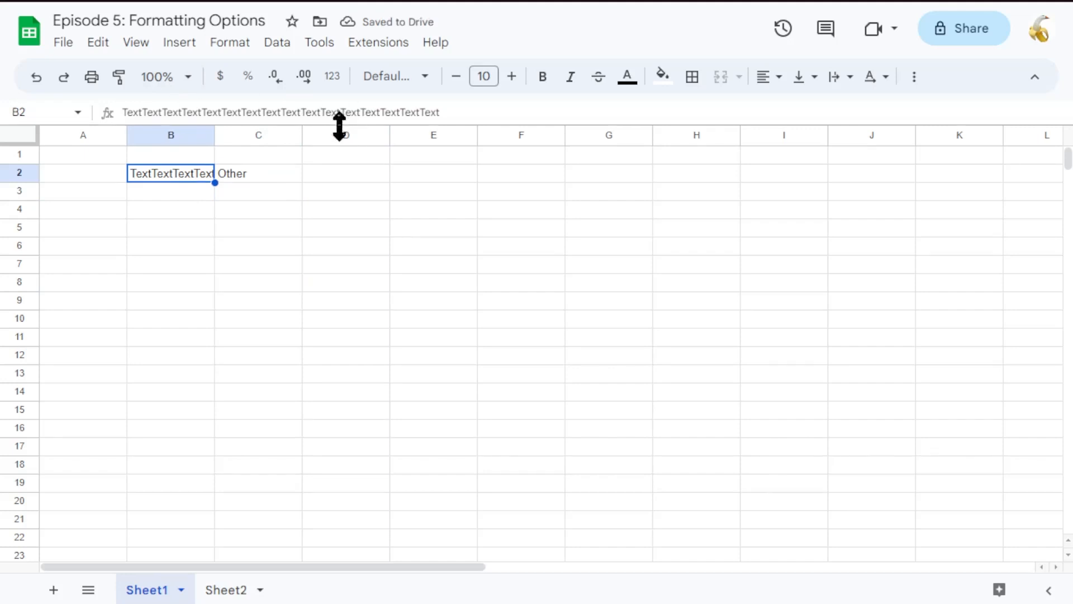
left_click(251, 180)
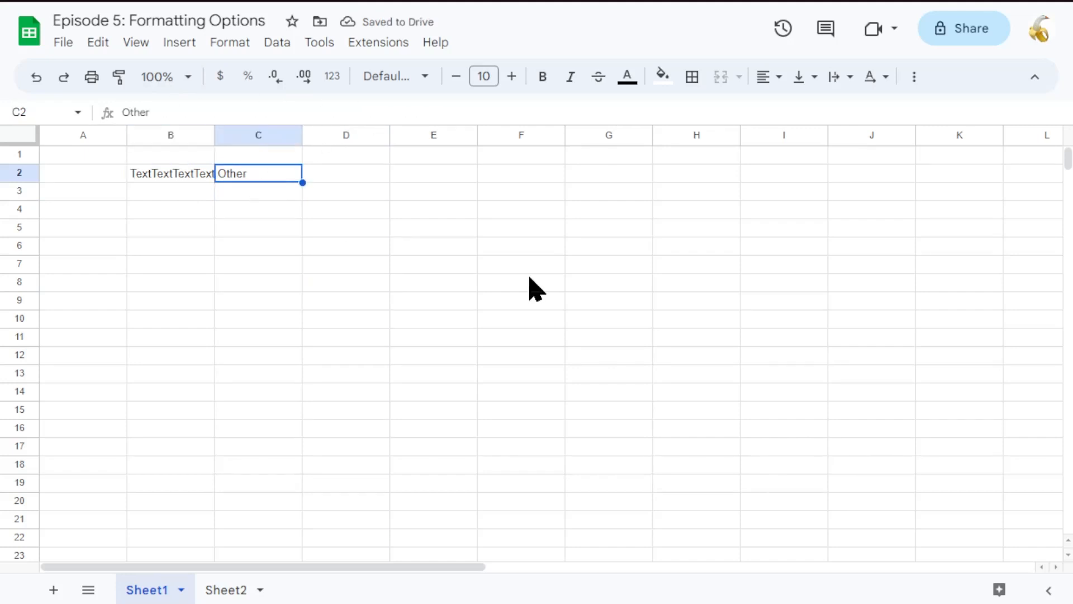
key("Delete")
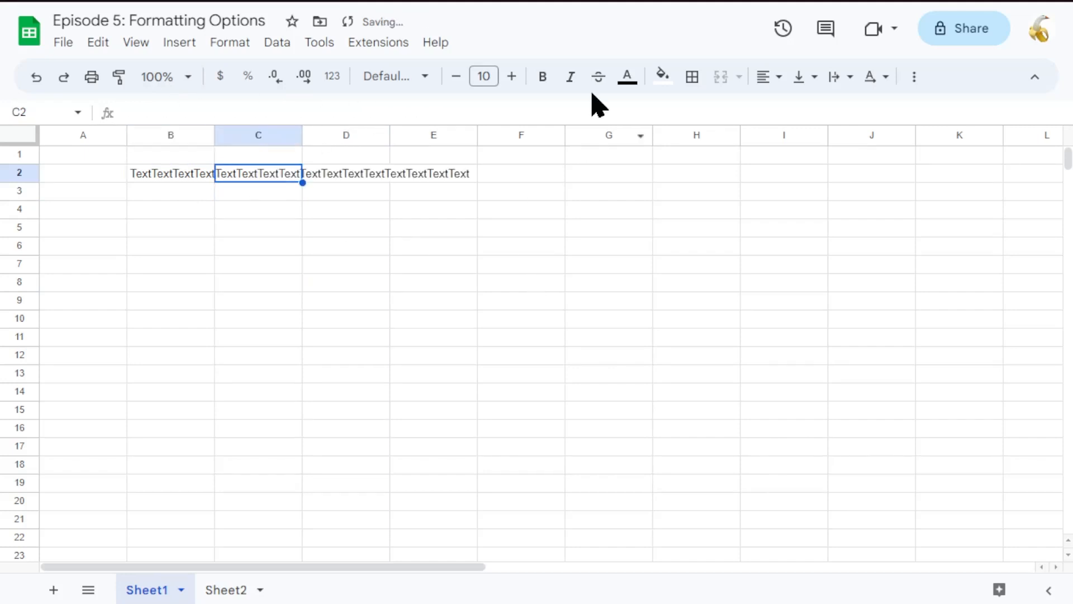
Set the text wrapping of the long entry in cell B2 to Wrap.
left_click(191, 175)
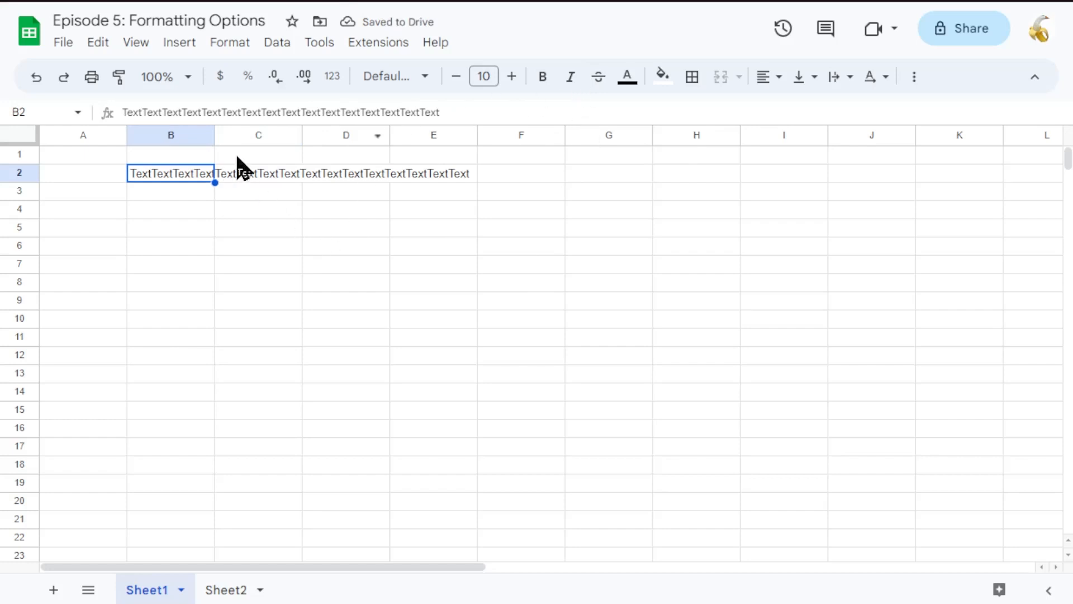
left_click(851, 79)
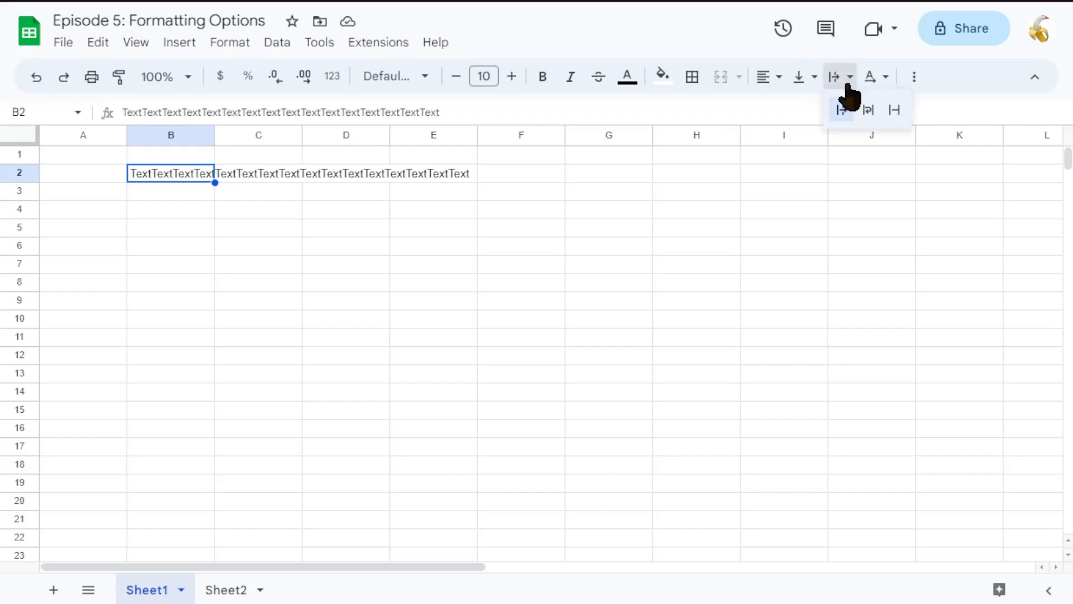
left_click(870, 118)
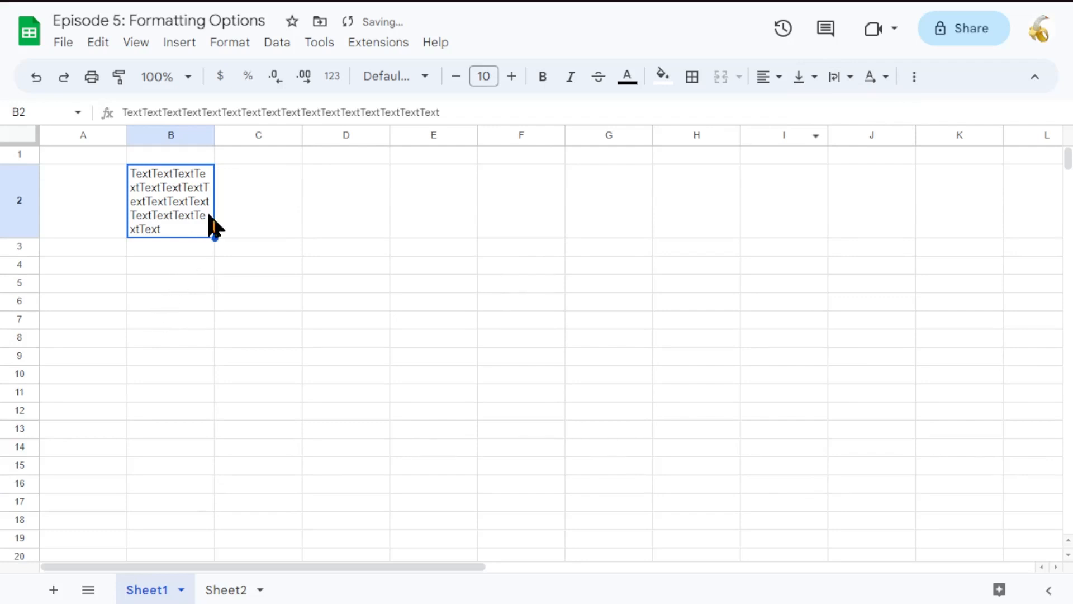
left_click(229, 207)
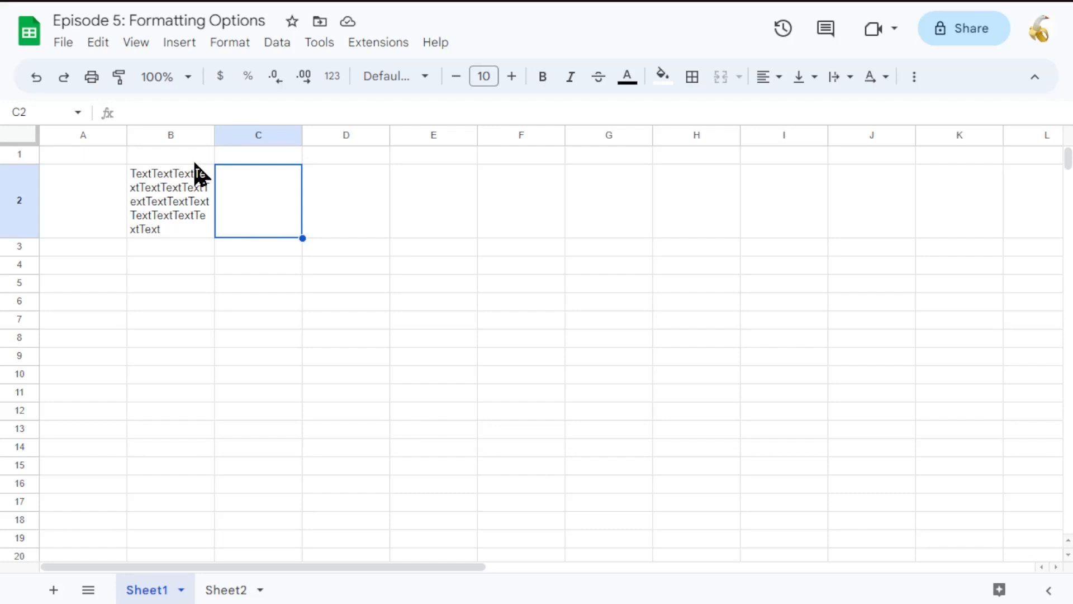
Change the text wrapping of cell B2 to Clip.
left_click(195, 173)
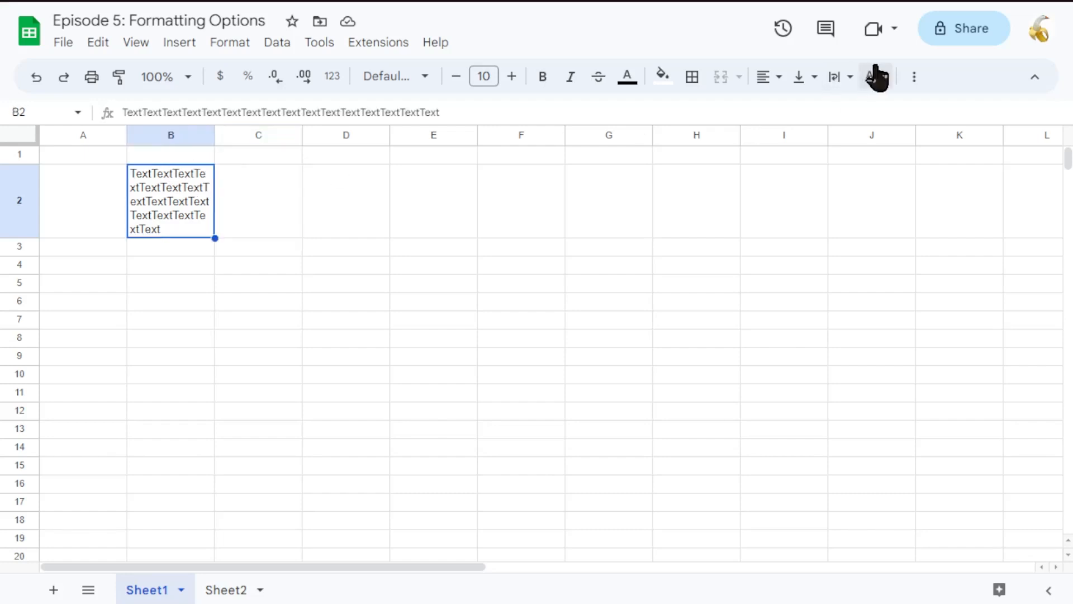
left_click(844, 78)
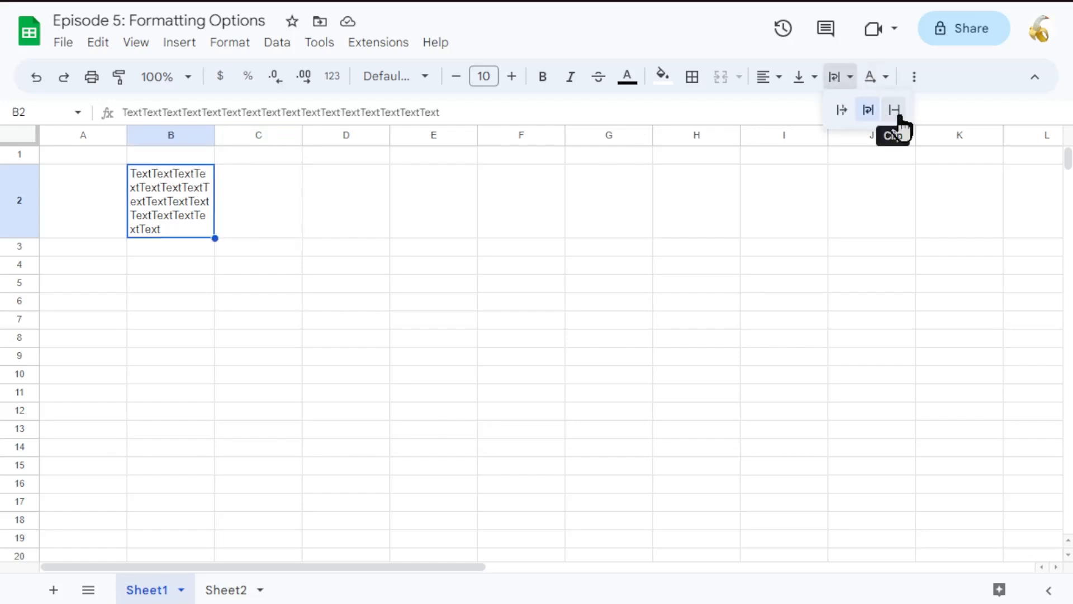
left_click(895, 110)
left_click(238, 190)
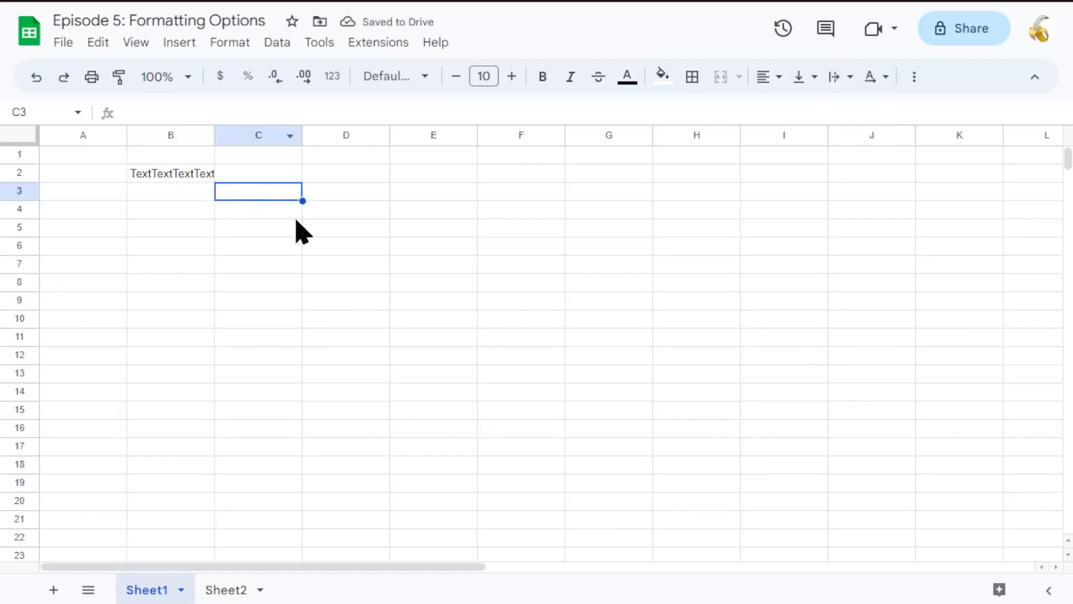
Switch the text wrapping of cell B2 back to Overflow.
left_click(192, 175)
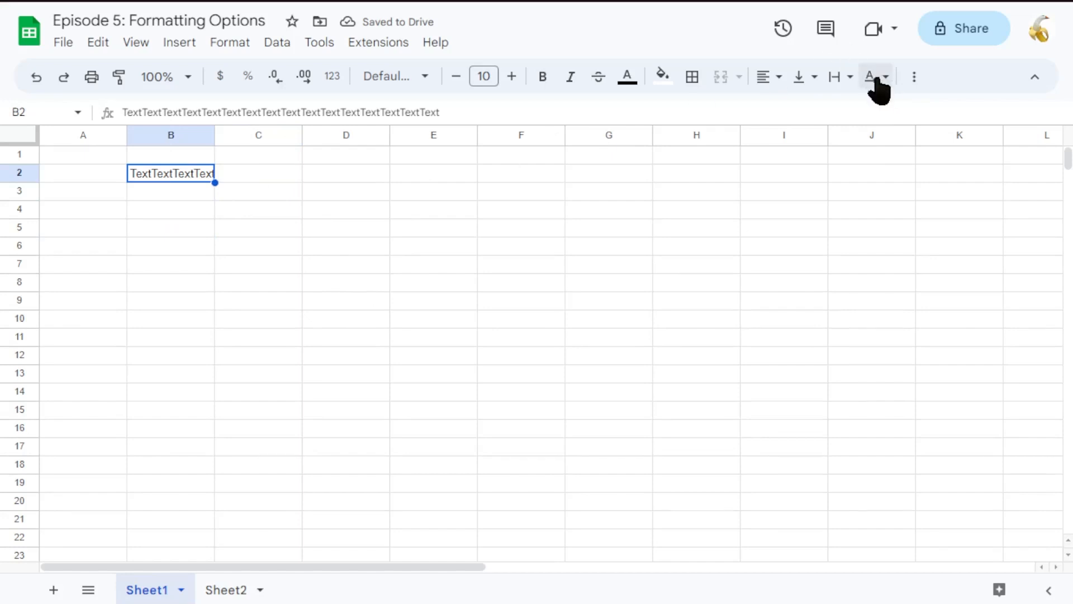
left_click(837, 78)
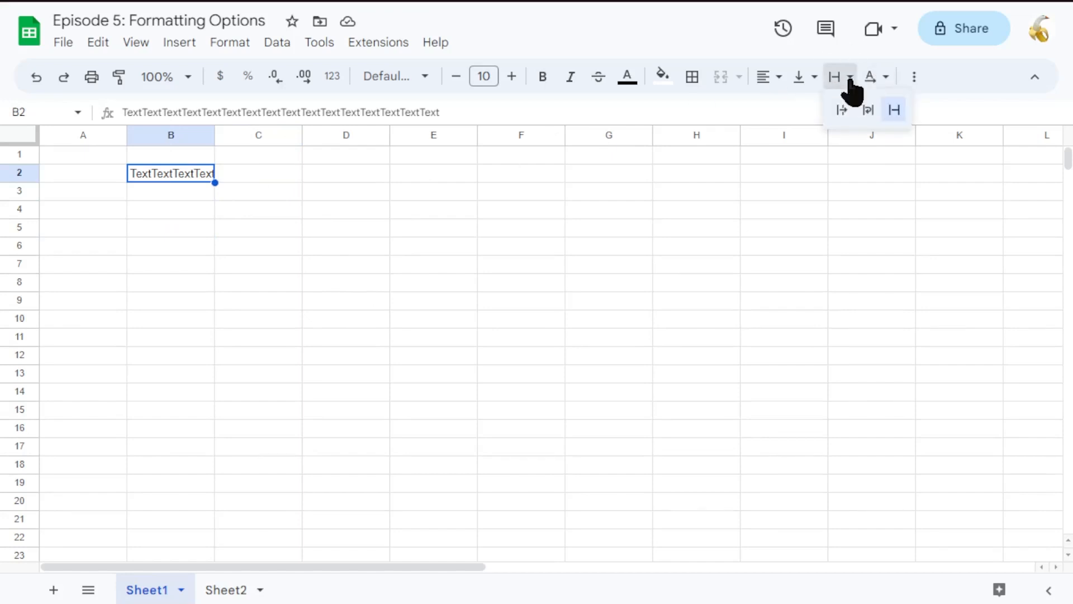
left_click(845, 115)
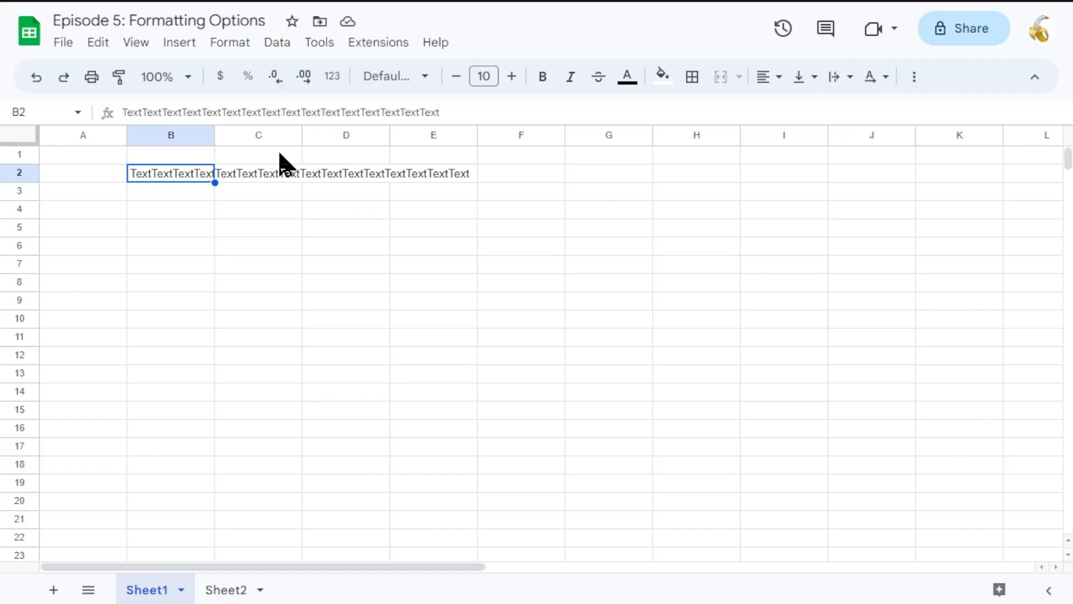
Apply the Wrap text wrapping option to cell B2 again.
left_click(837, 78)
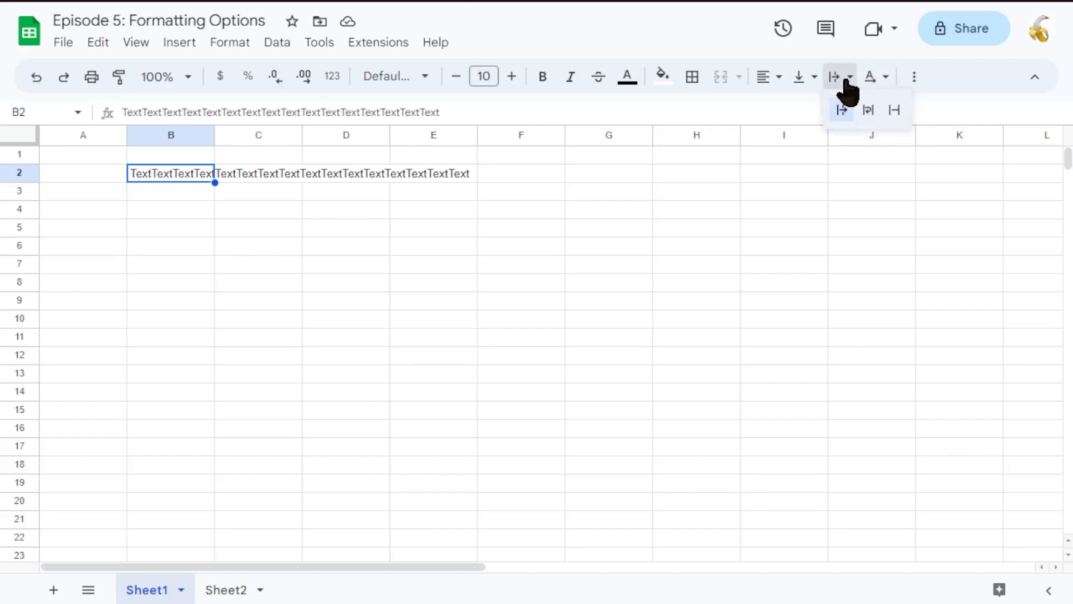
left_click(868, 115)
Enter "Text" in cell A2 next to the wrapped text, correcting the incomplete first entry.
left_click(116, 206)
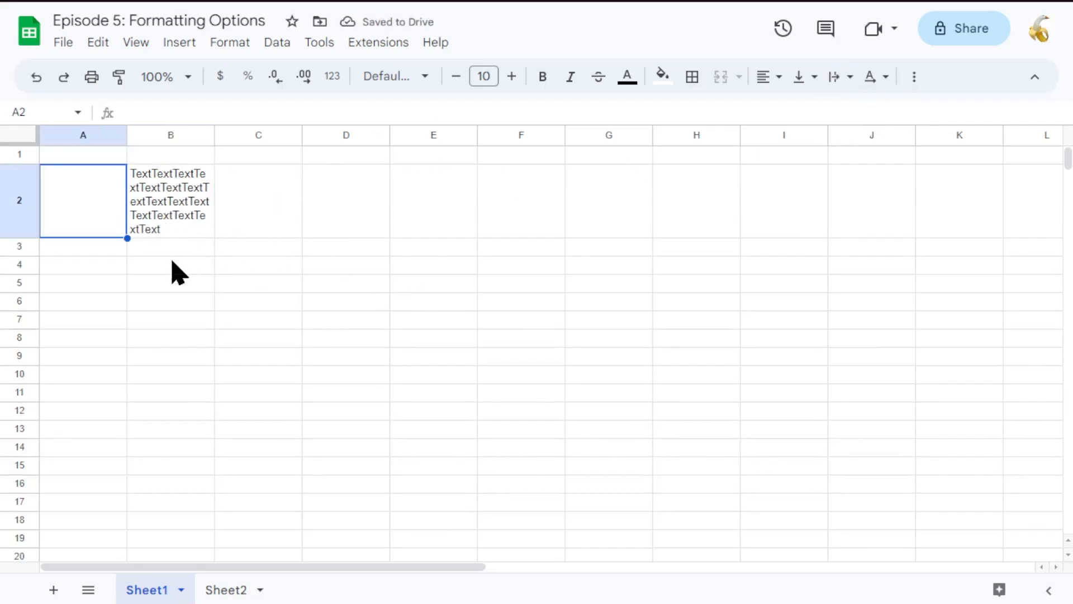
type("Tex")
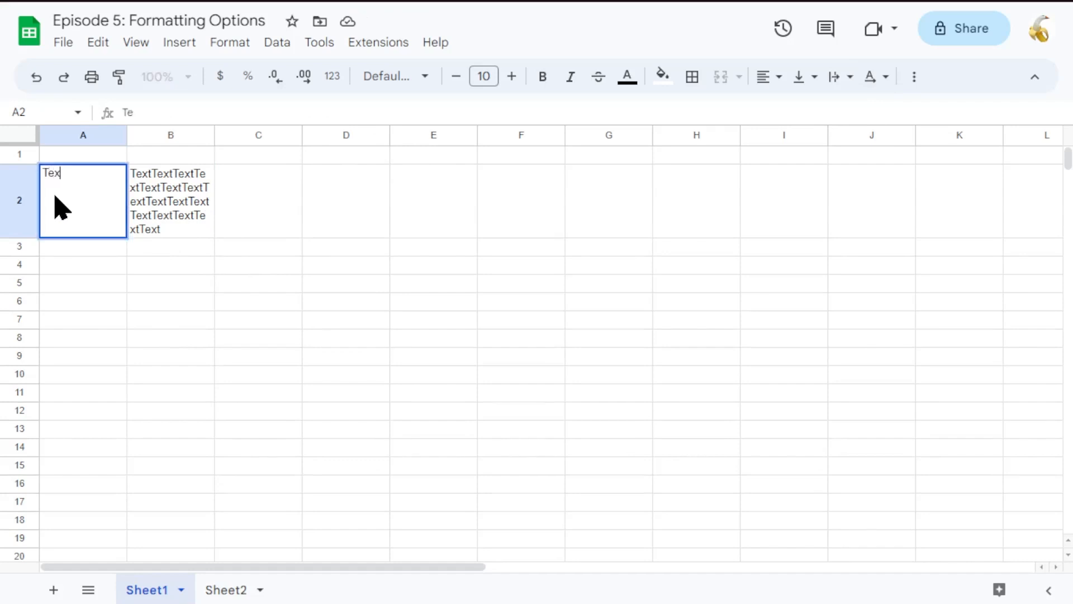
key("Return")
left_click(125, 224)
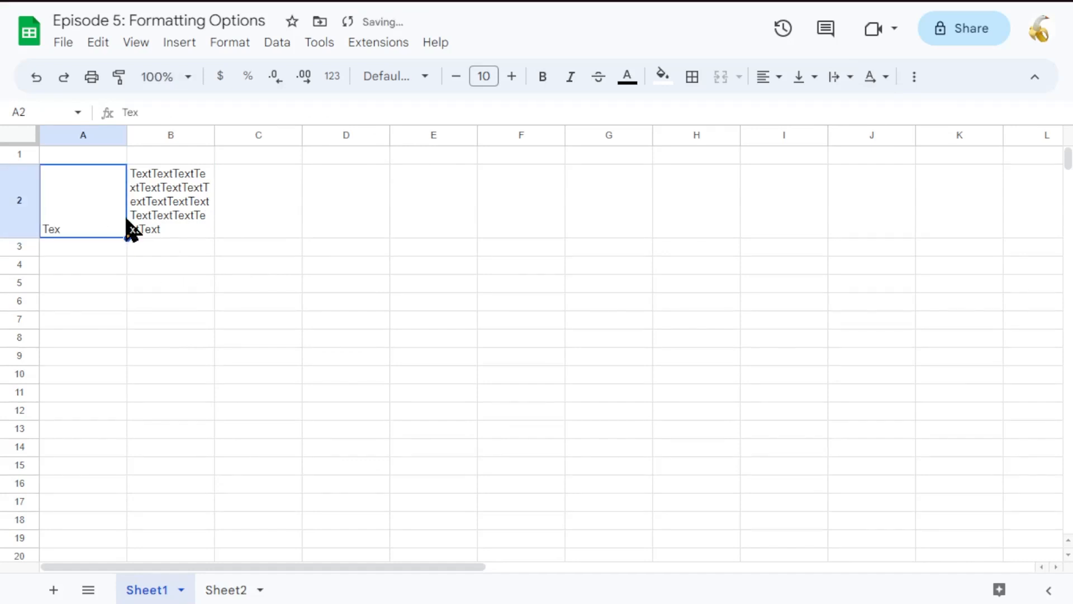
left_click(204, 103)
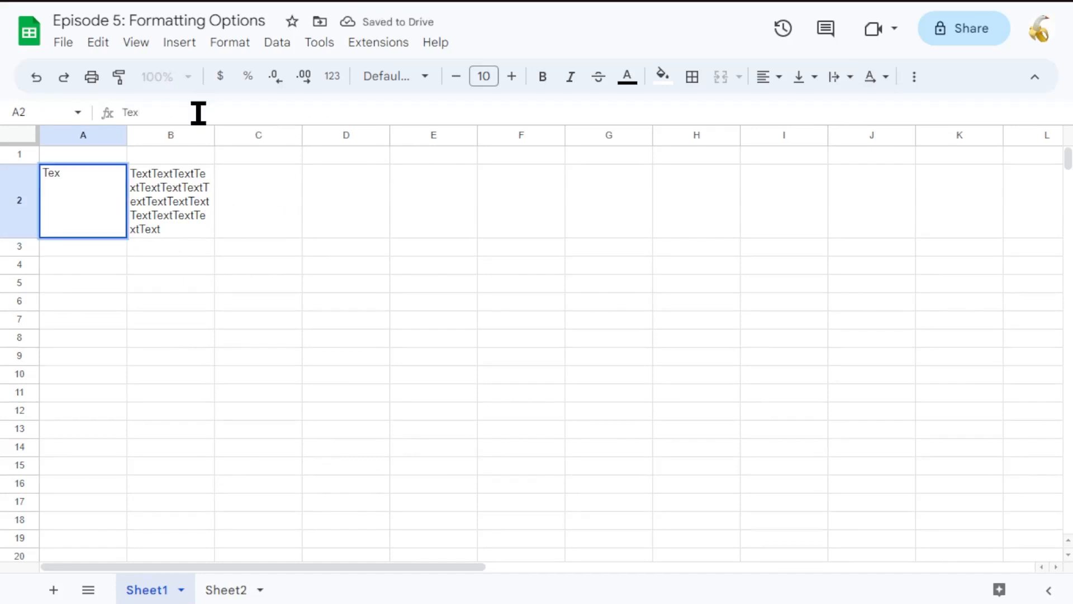
key("Return")
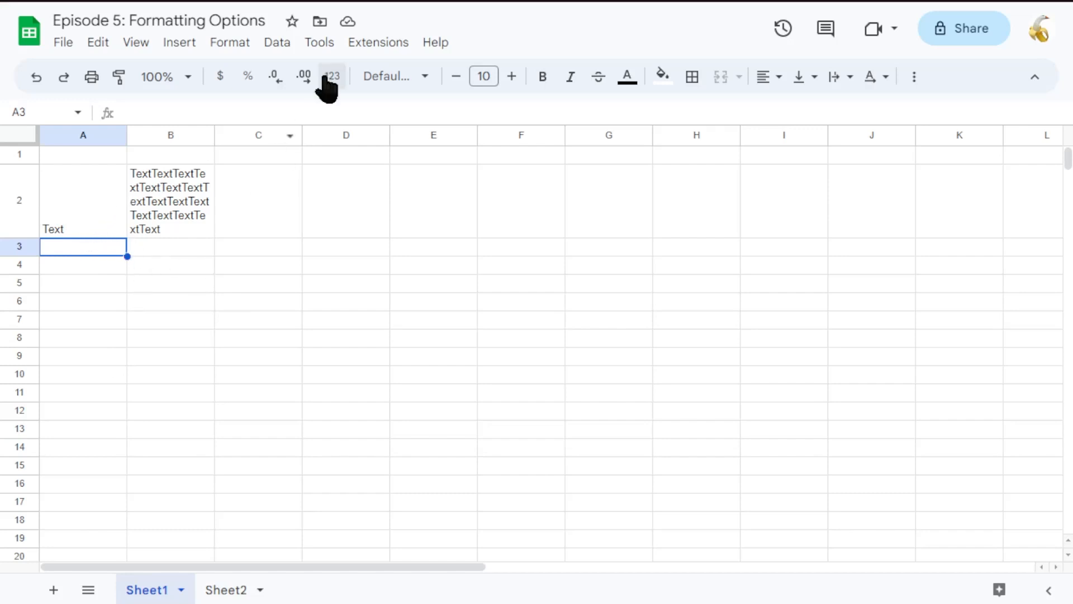
Center the text in cell A2 horizontally.
left_click(62, 226)
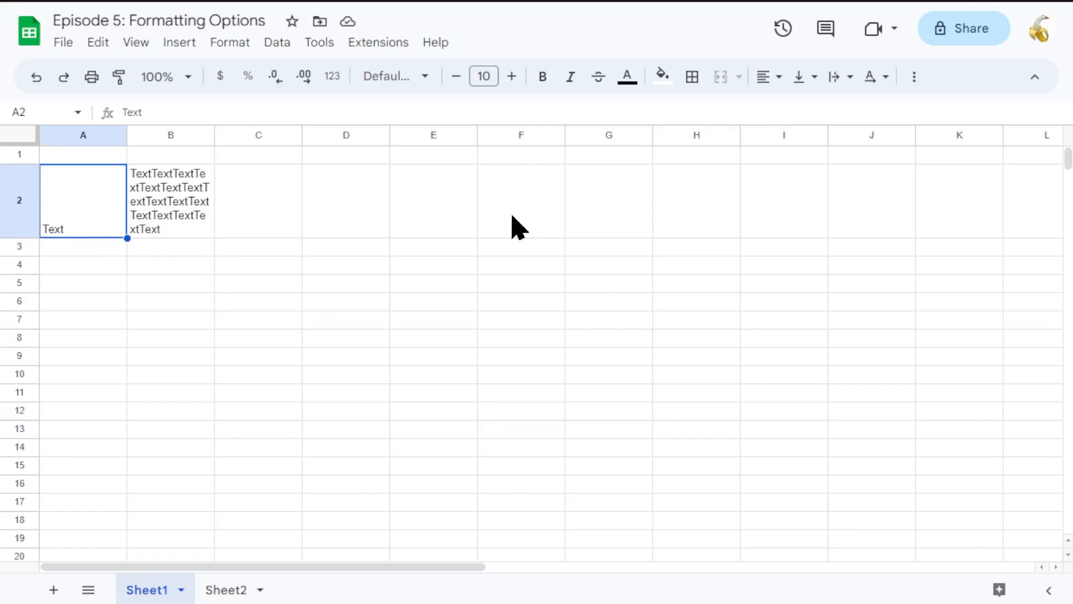
left_click(777, 87)
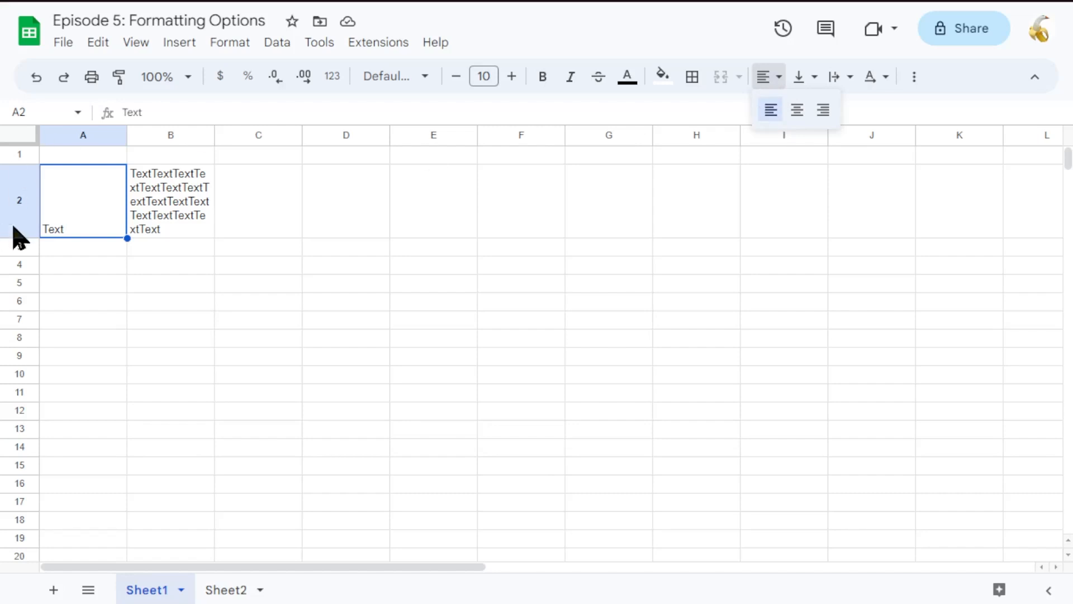
left_click(800, 111)
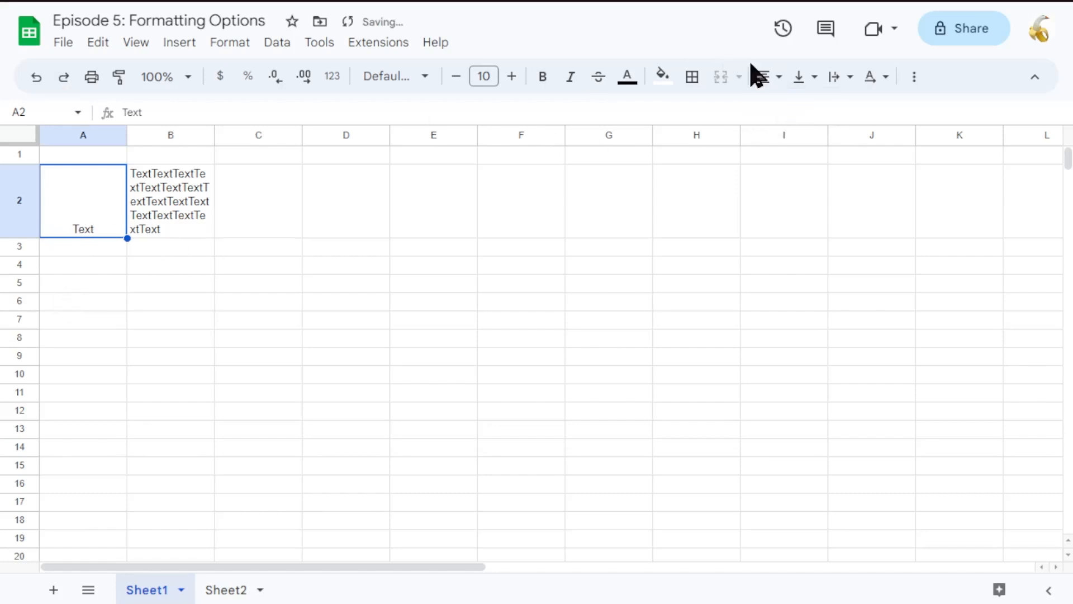
Try right alignment on the text in cell A2, and return it to horizontal center alignment.
left_click(767, 77)
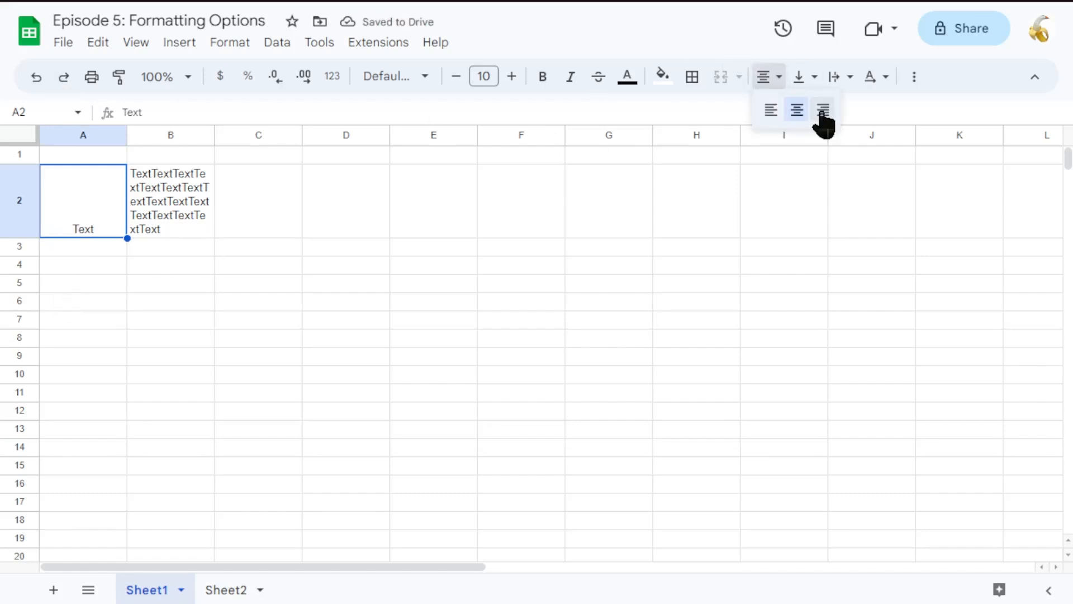
left_click(823, 112)
left_click(764, 77)
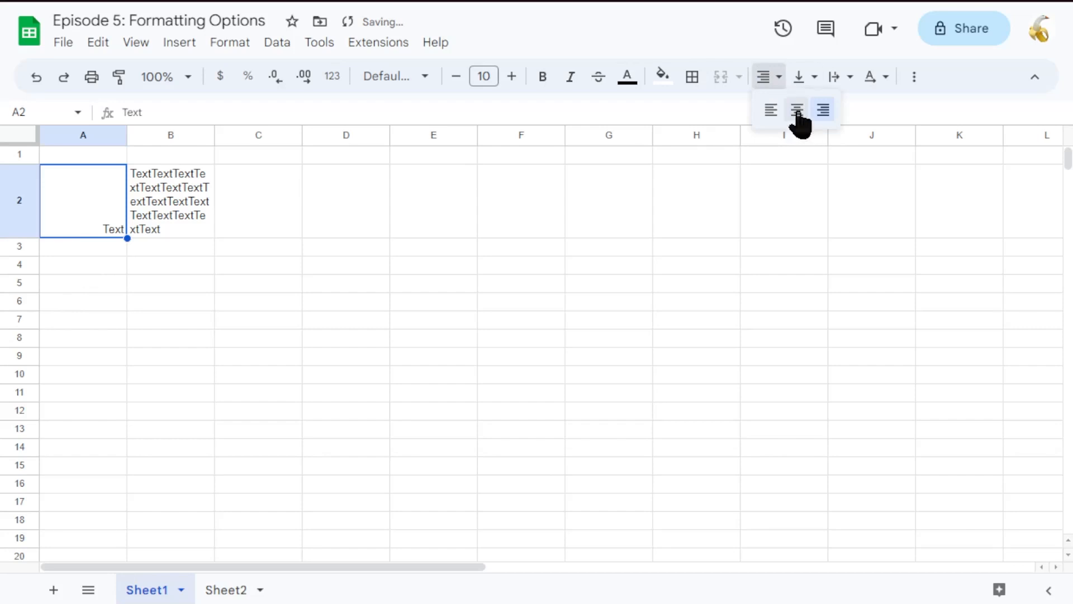
left_click(799, 111)
Set the vertical alignment of cell A2 to middle.
left_click(815, 78)
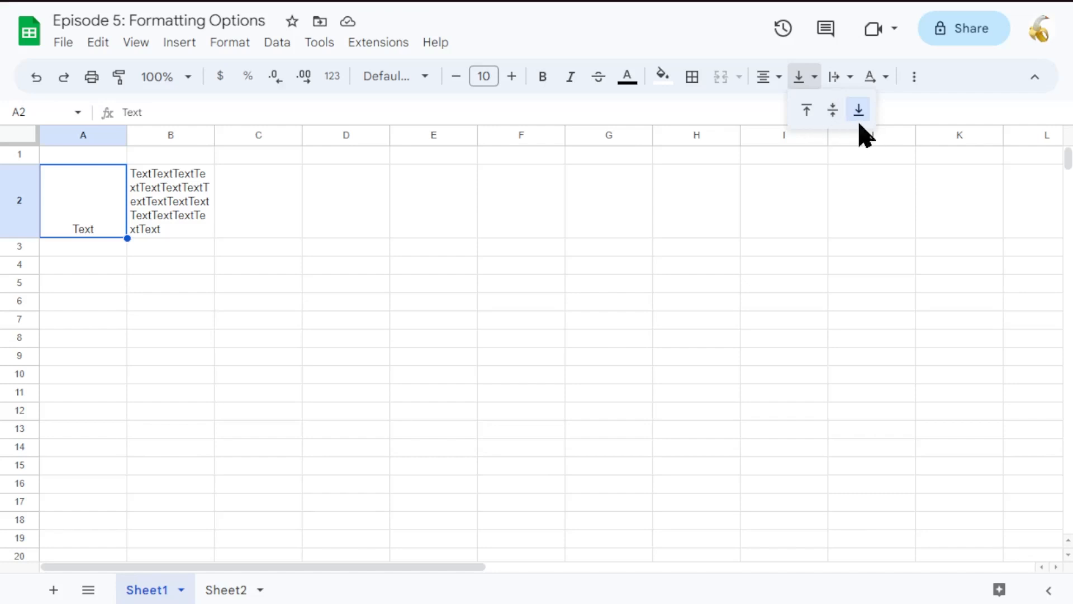
left_click(832, 110)
left_click(140, 323)
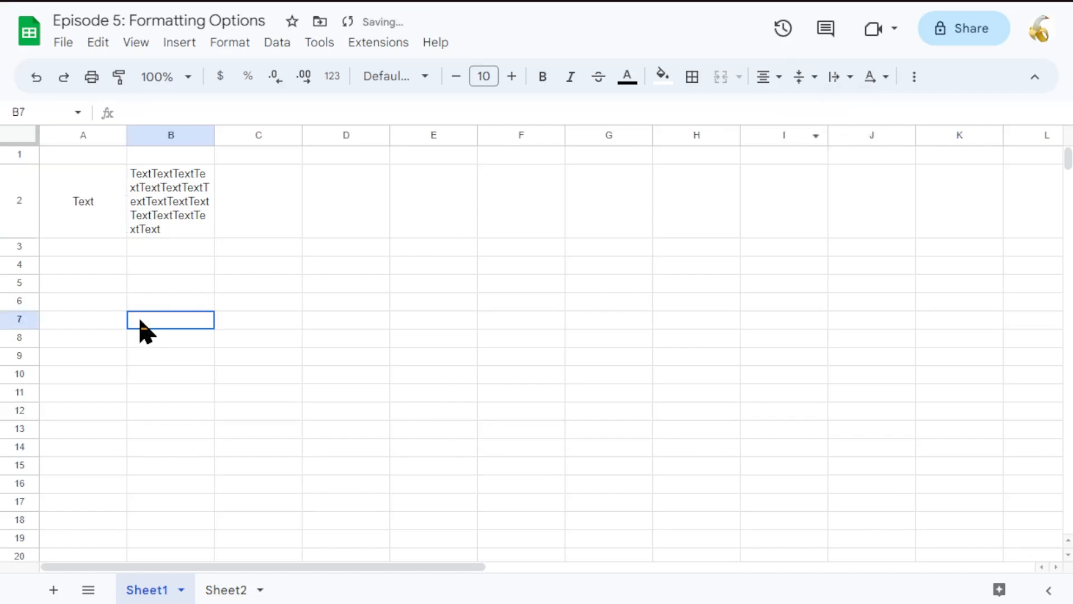
left_click(120, 225)
left_click(173, 198)
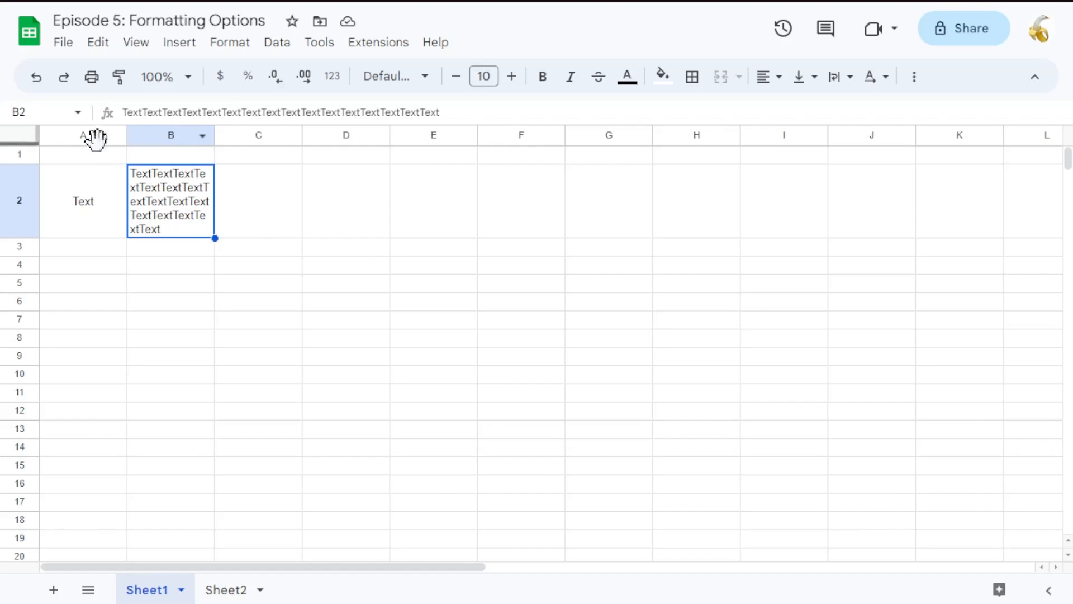
Extend the text in cell A2 to "TextTextText" and narrow column A slightly around it.
left_click(104, 202)
left_click(149, 111)
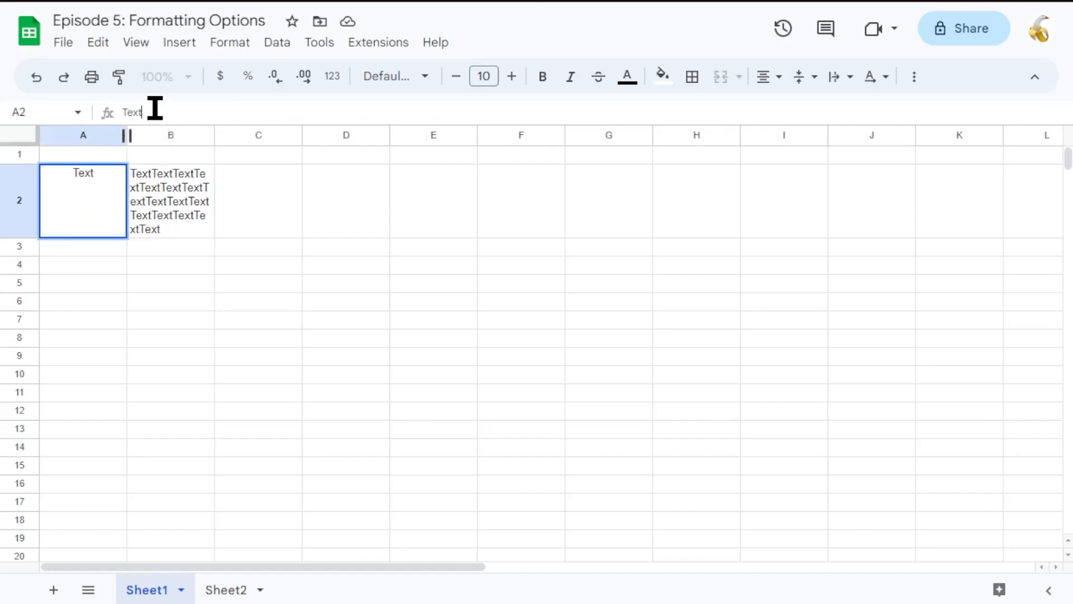
key("ctrl+v")
key("ctrl+v")
key("Return")
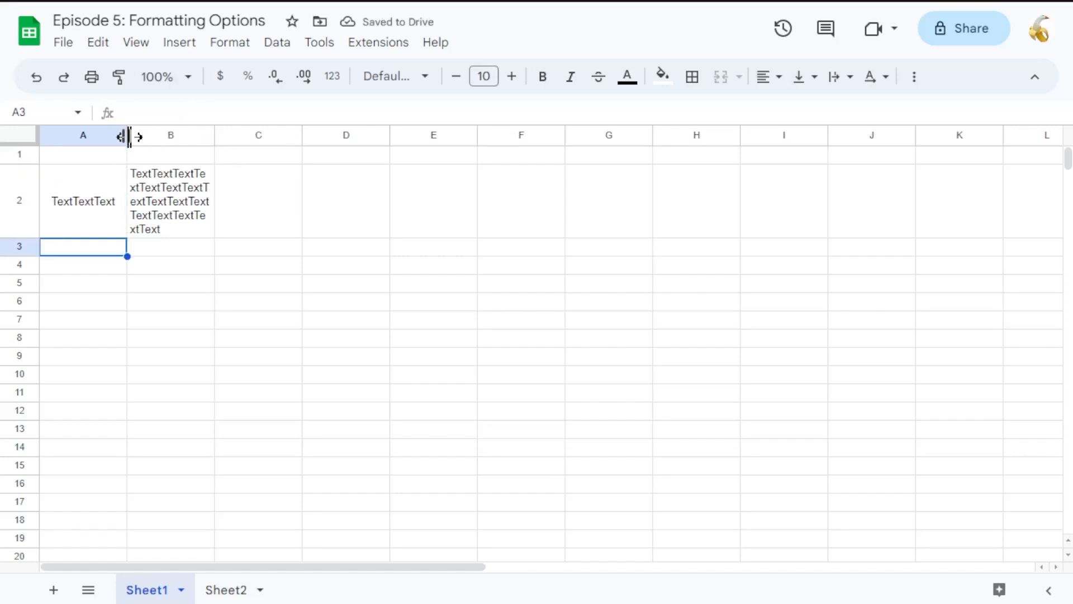
left_click_drag(128, 136, 119, 136)
Enter "TextTextText" in cell B1, removing the surplus pasted text.
left_click(142, 161)
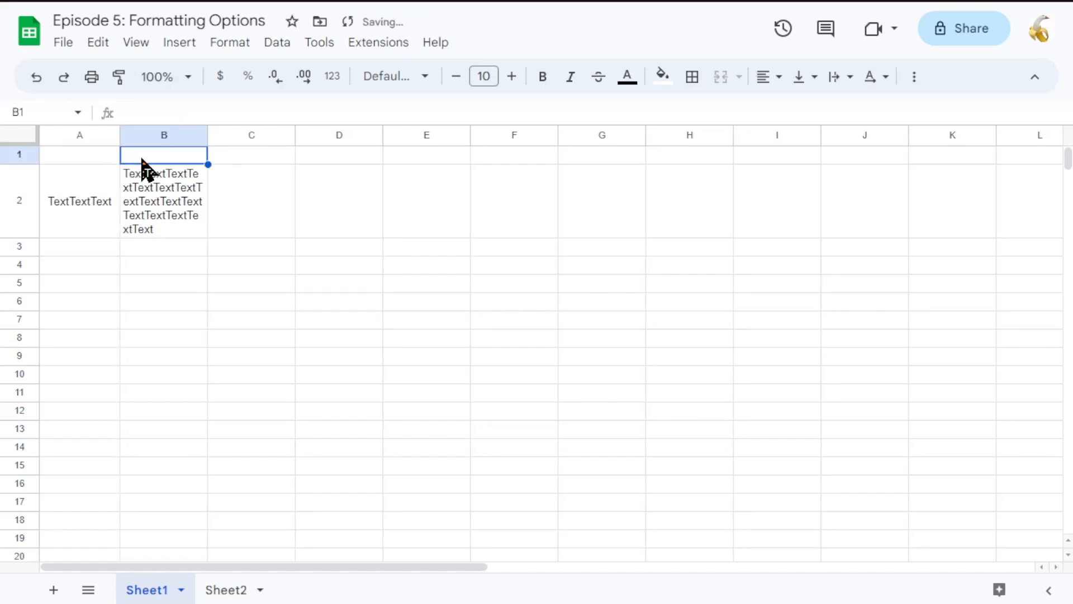
left_click(264, 118)
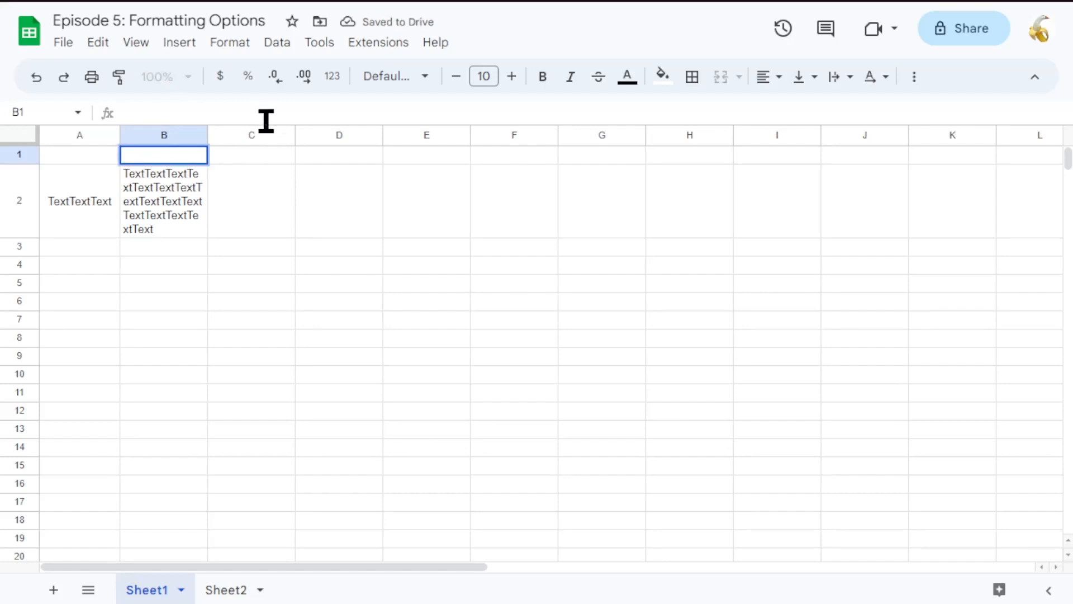
type("TextTextTextTextTextTextTextTextTextTextTextTextTextTextTextText")
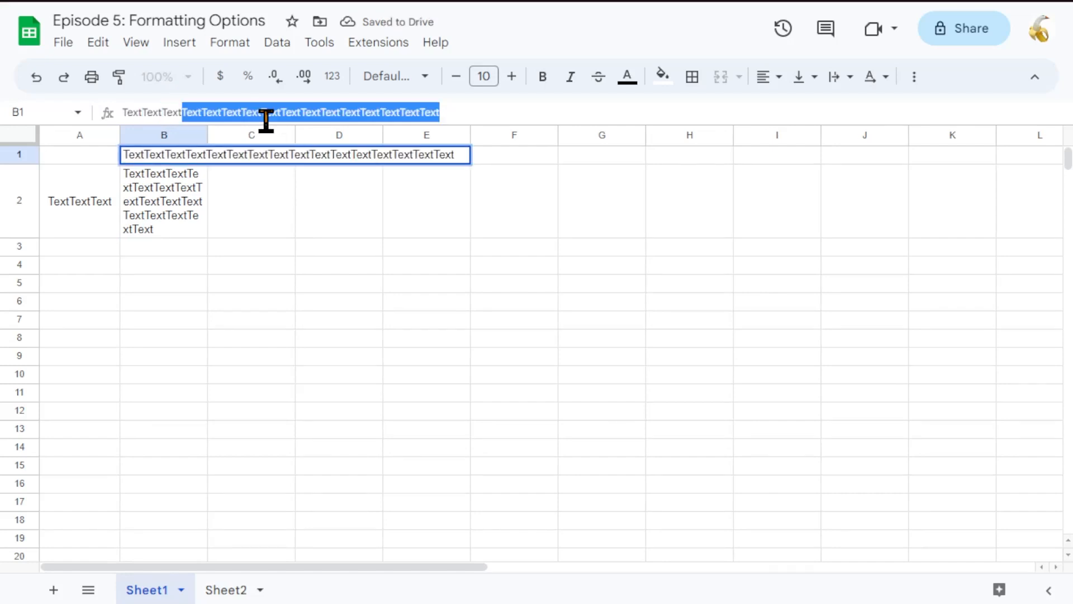
key("Delete")
key("Return")
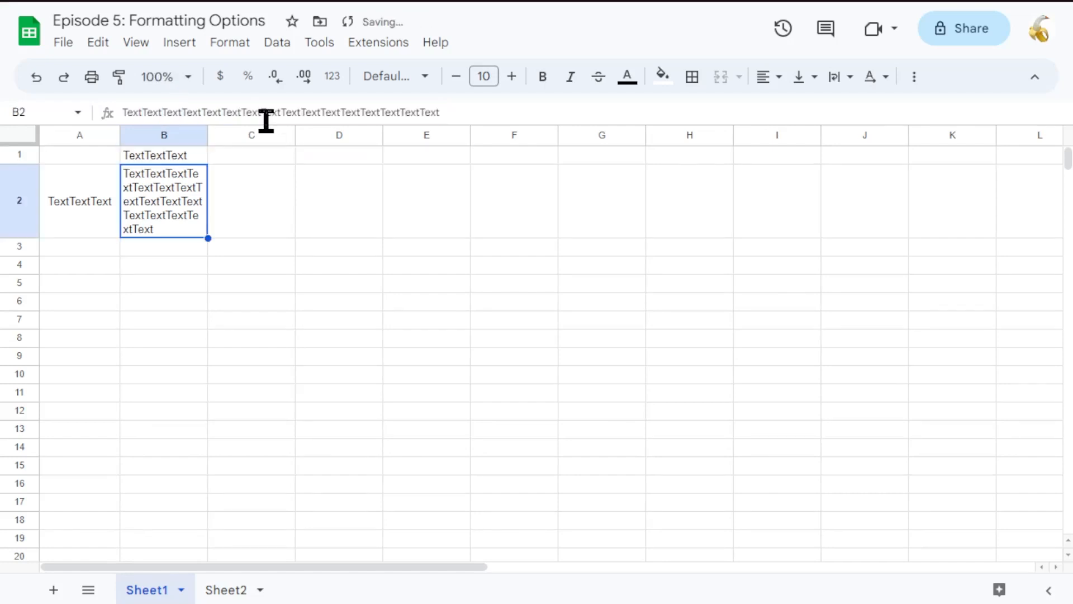
Narrow column A to about half its width and rotate the text in cell A2 to read vertically upward.
left_click(86, 210)
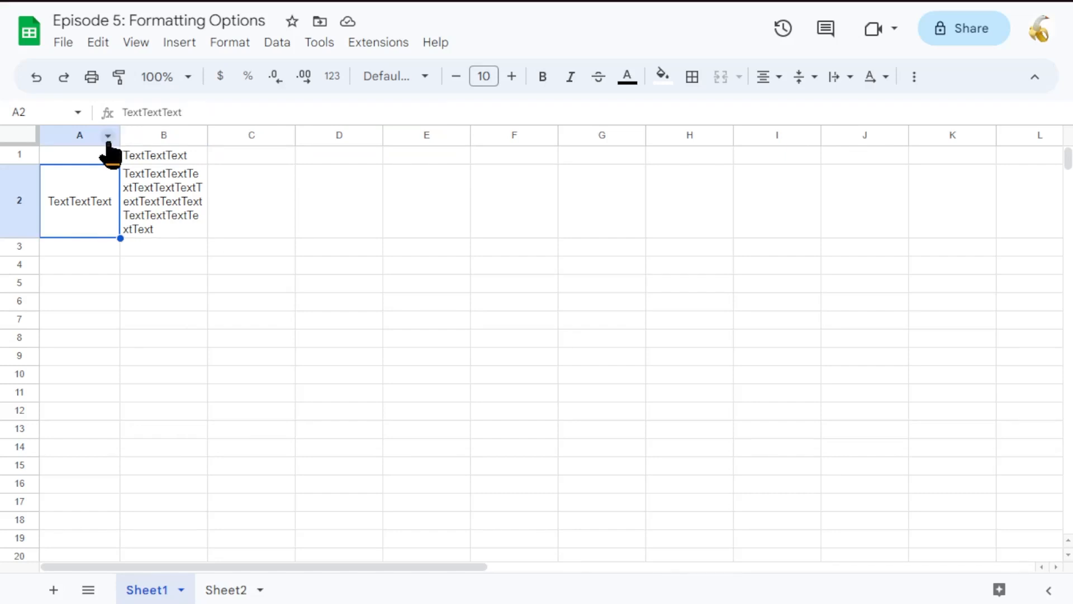
left_click_drag(118, 137, 78, 146)
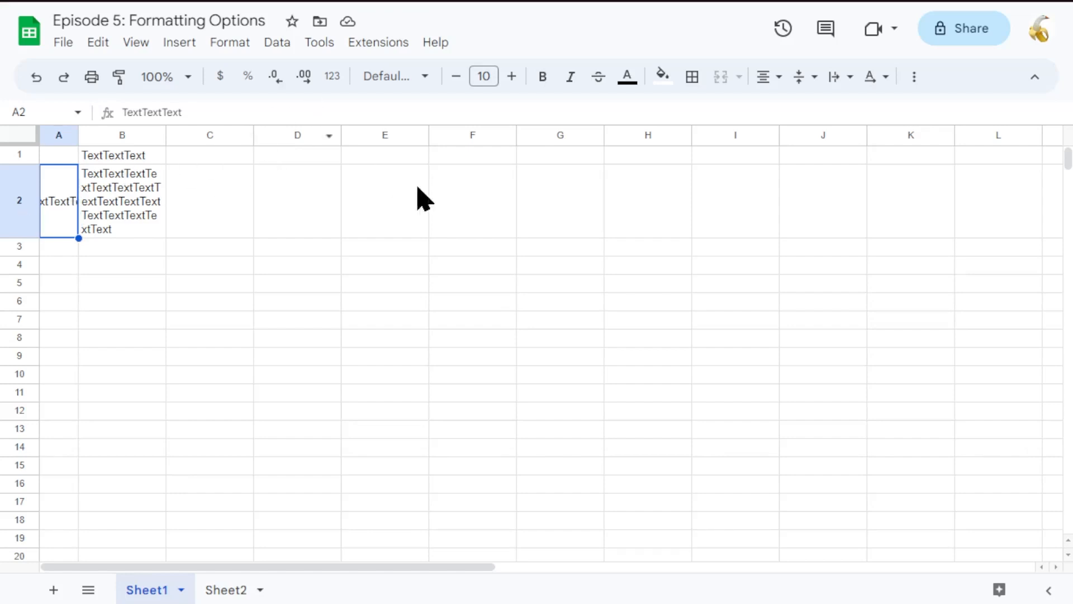
left_click(886, 78)
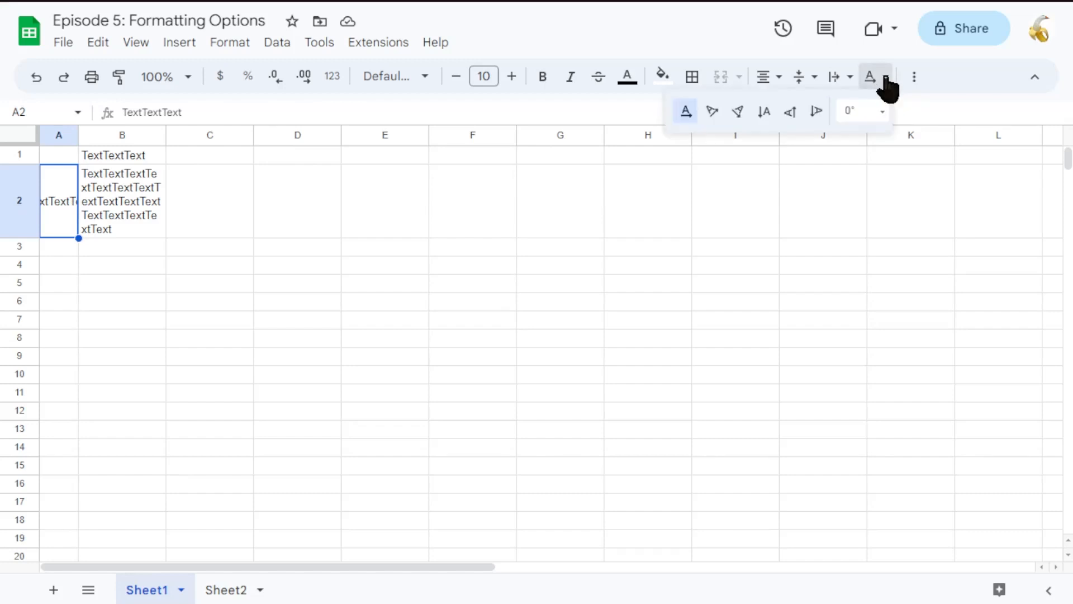
left_click(794, 117)
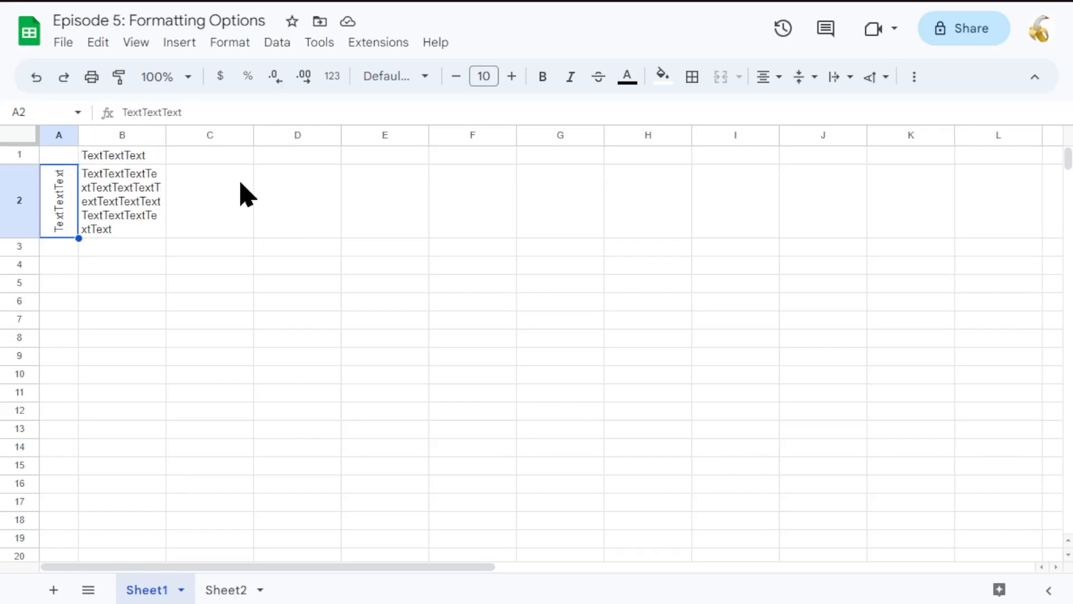
Fine-tune the width of column A and make row 2 slightly taller to fit the rotated text in A2.
left_click_drag(78, 136, 69, 136)
left_click(179, 247)
left_click(57, 203)
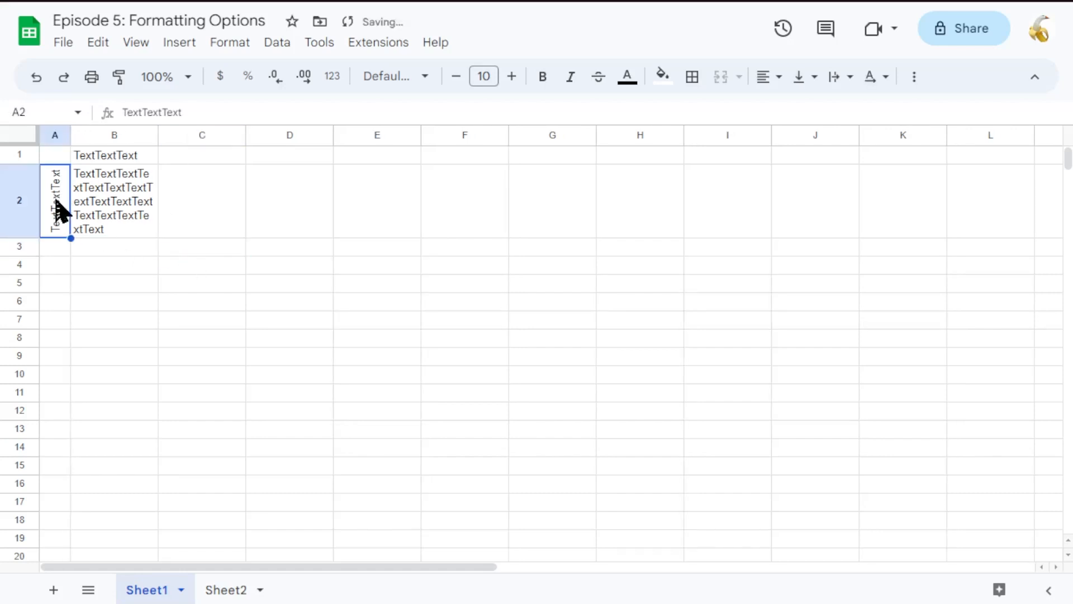
left_click_drag(71, 238, 24, 254)
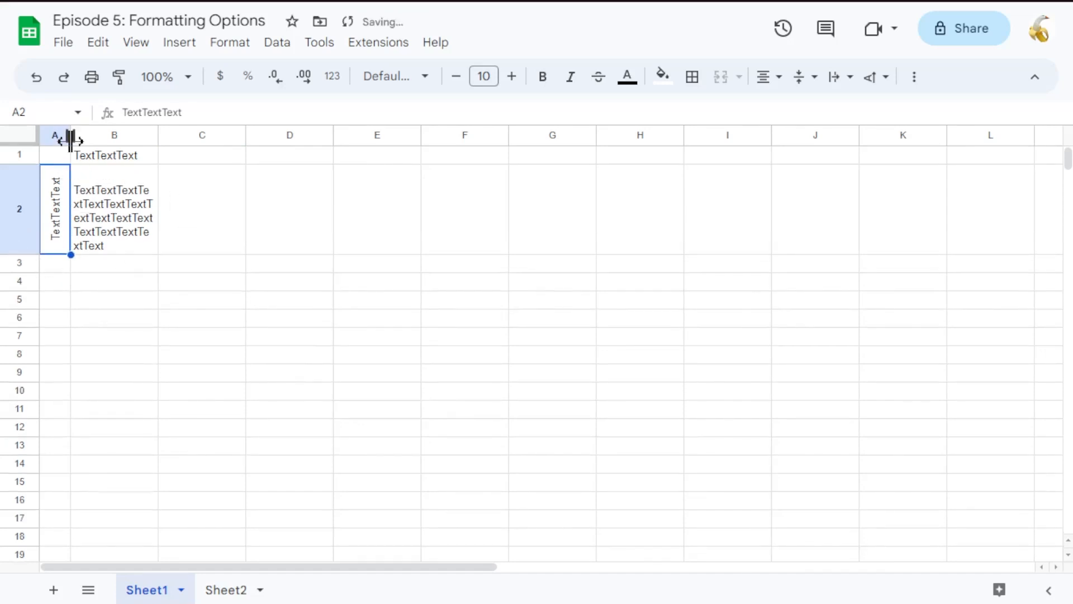
left_click_drag(70, 137, 77, 137)
left_click(273, 269)
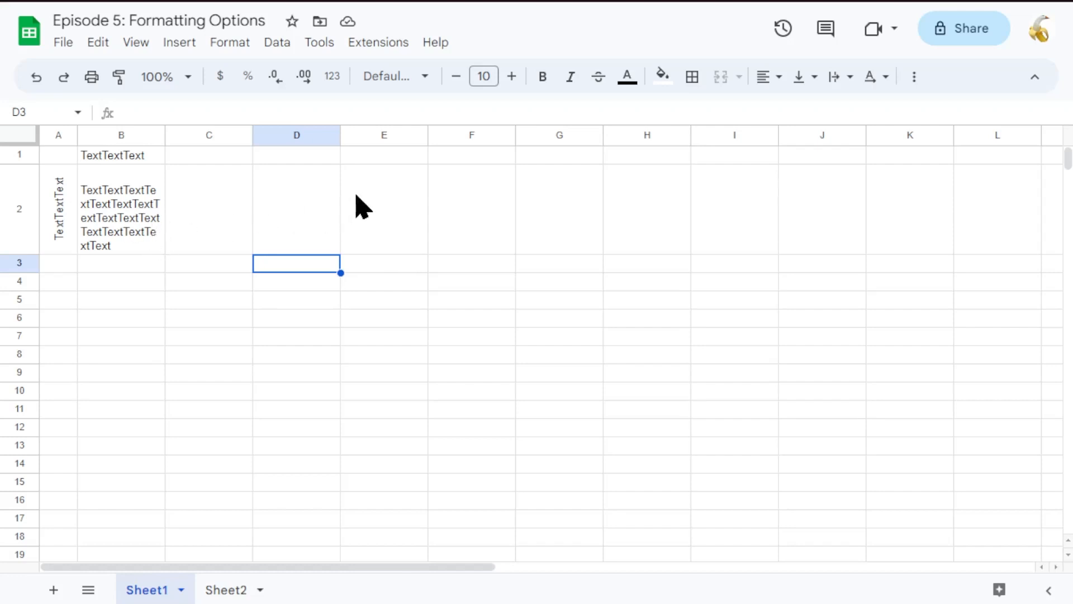
Copy the range A1:B2 and paste it into D1:E2.
left_click(63, 160)
left_click_drag(78, 193, 119, 211)
key("ctrl+c")
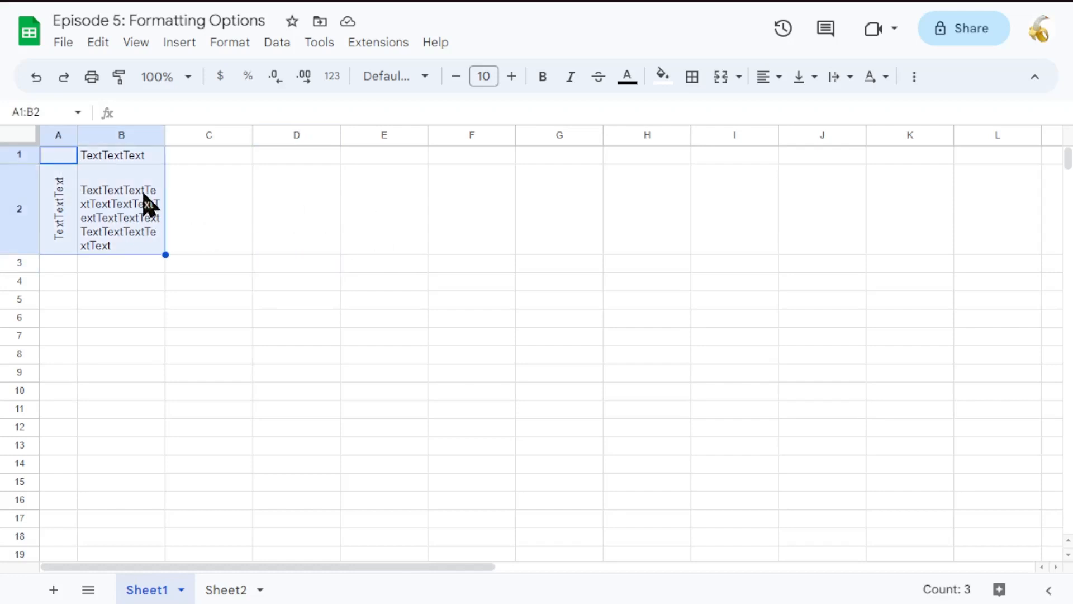
left_click(280, 156)
key("ctrl+v")
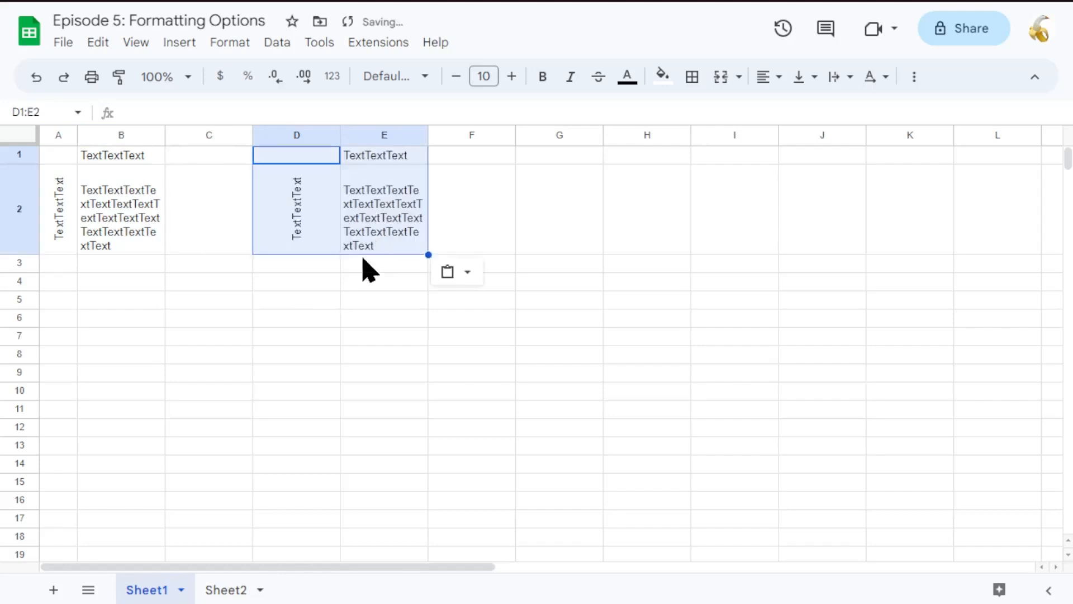
left_click(364, 266)
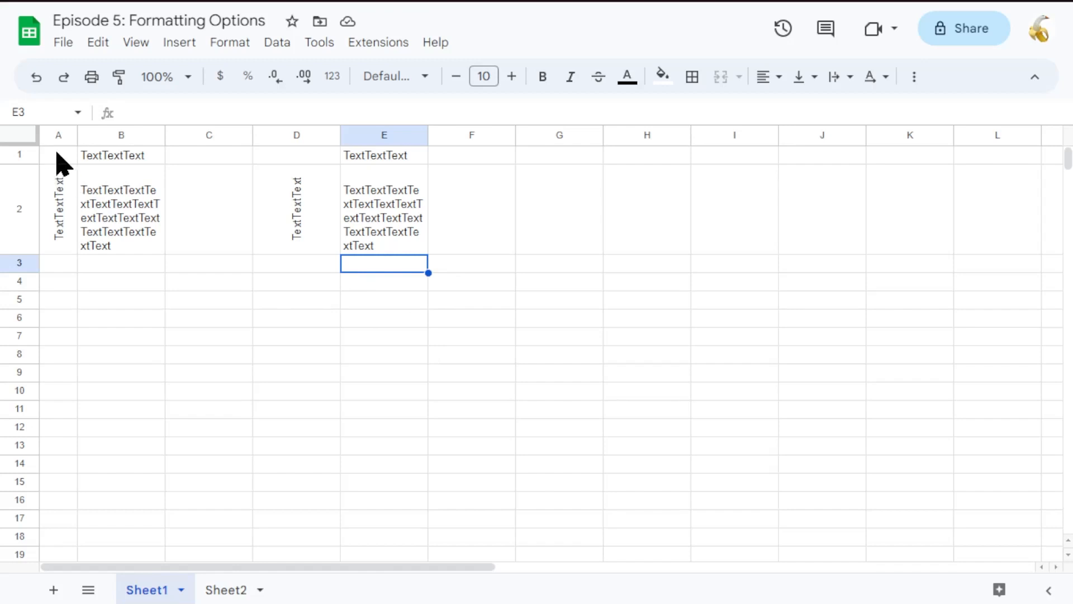
Apply a bottom border to the range A1:B2.
left_click_drag(67, 156, 113, 223)
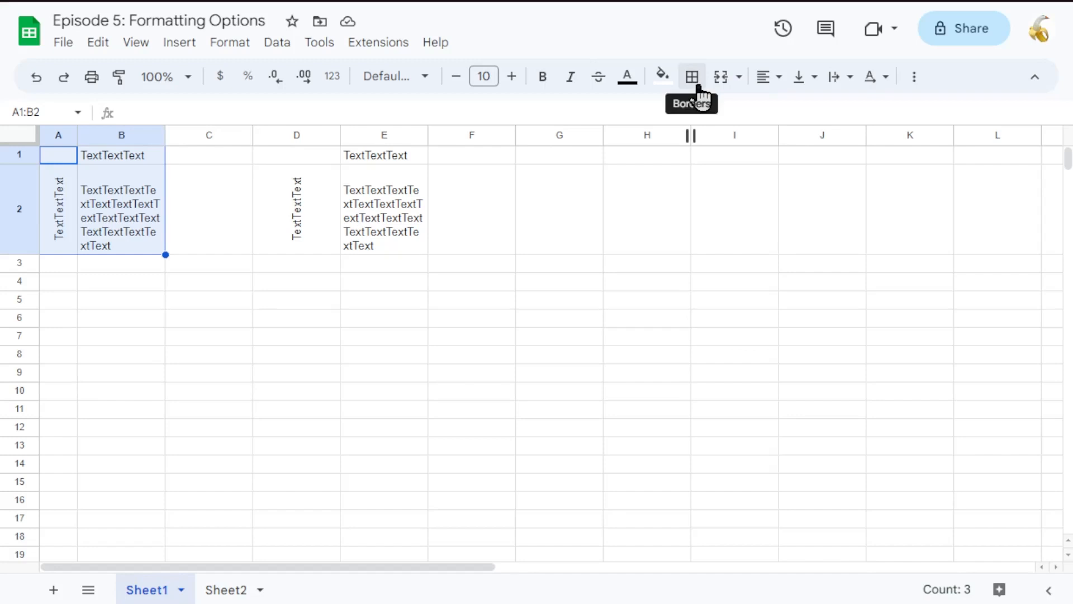
left_click(701, 95)
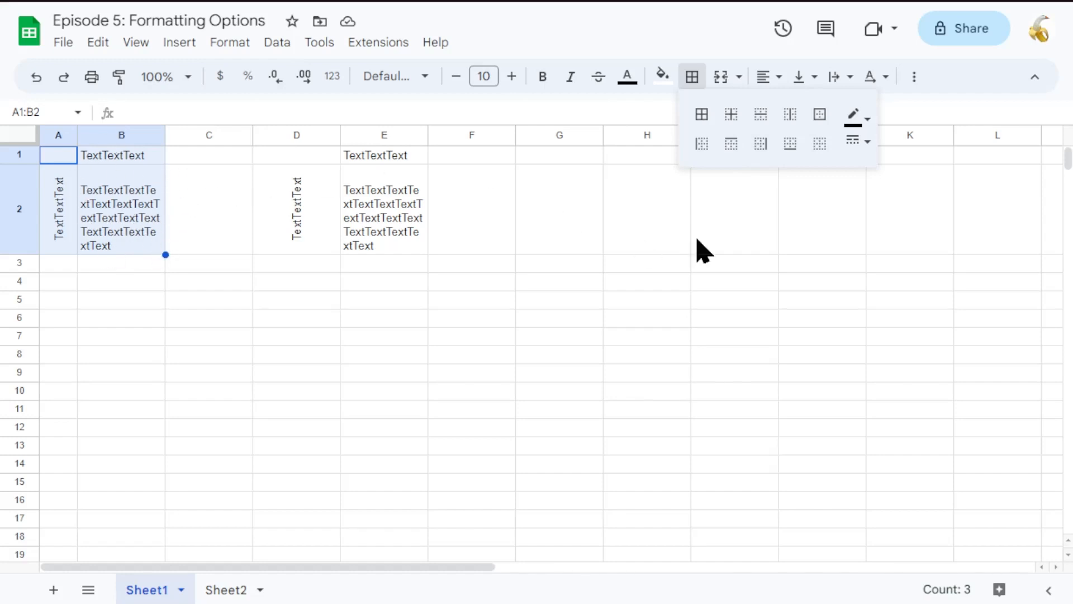
left_click(791, 146)
left_click(293, 321)
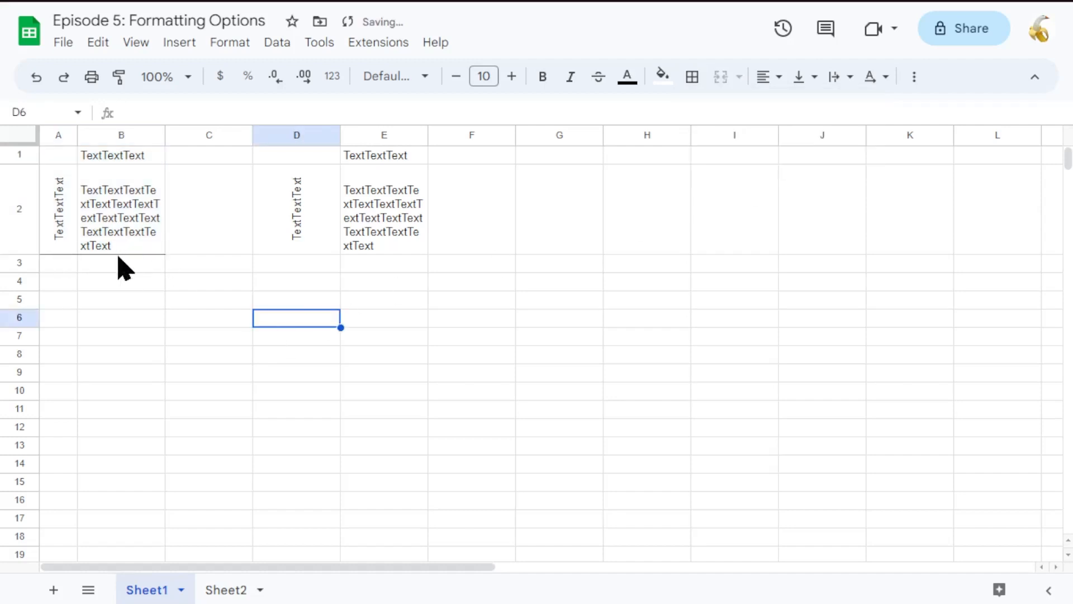
Apply an outer border around the range A1:B2.
left_click_drag(57, 162, 120, 228)
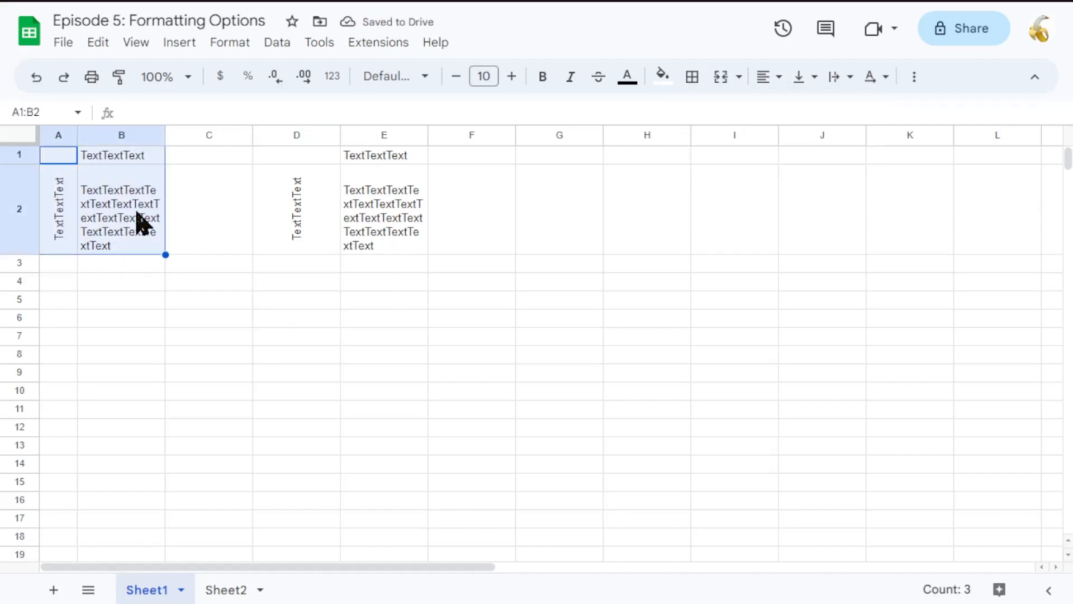
left_click(693, 78)
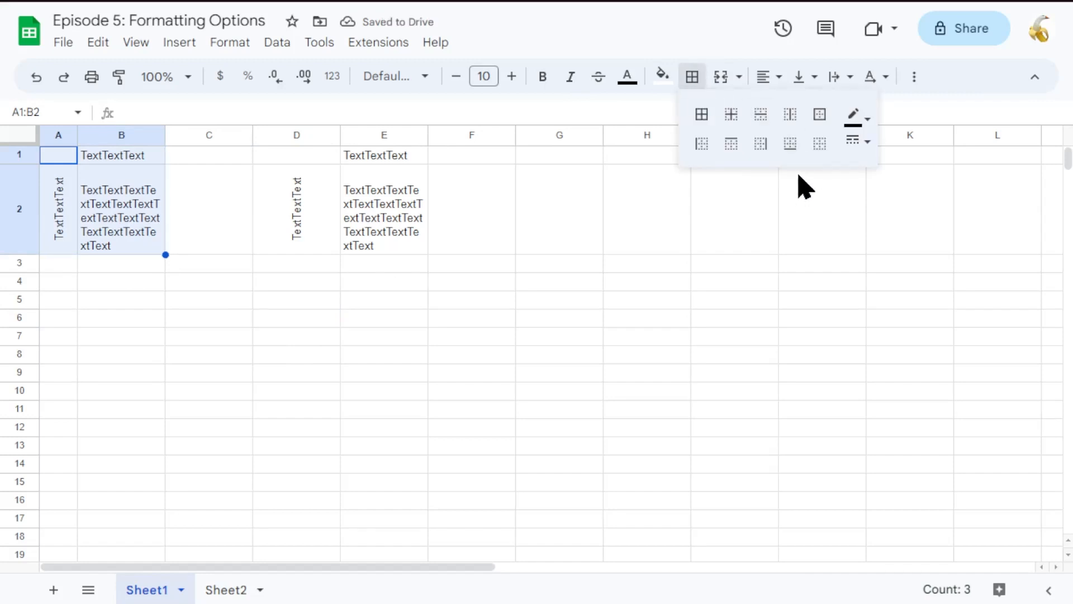
left_click(817, 119)
left_click(319, 291)
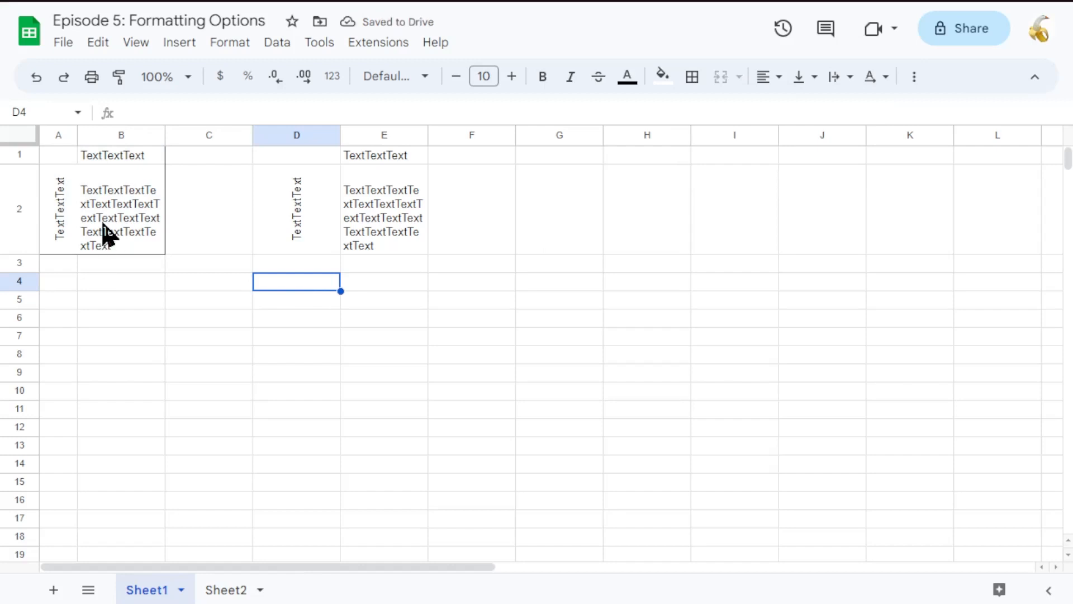
Clear all borders from the range A1:B2.
left_click_drag(59, 154, 112, 235)
left_click(692, 76)
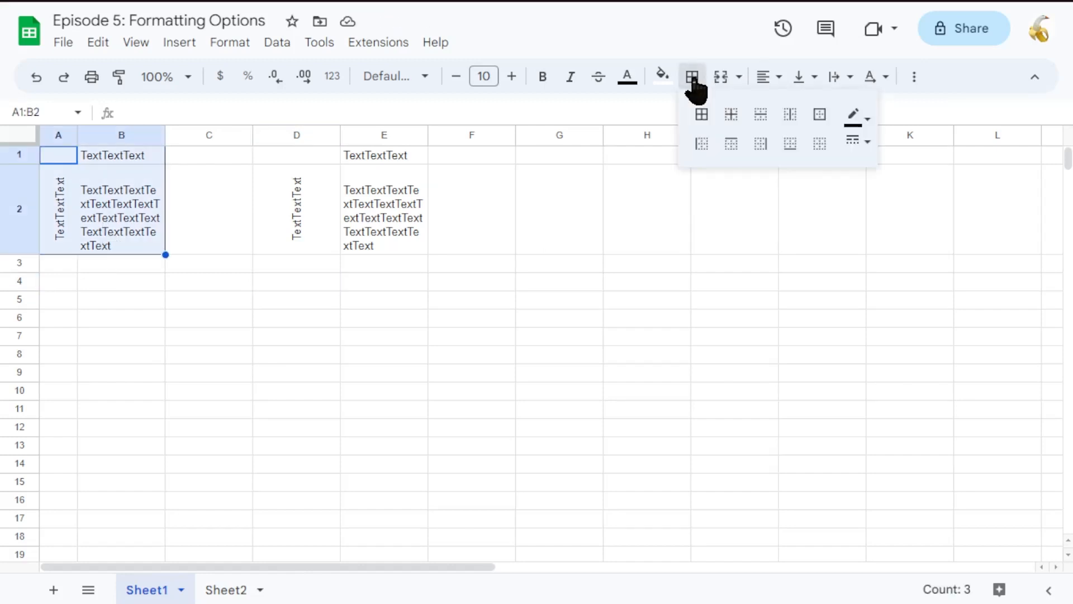
left_click(826, 157)
left_click(350, 337)
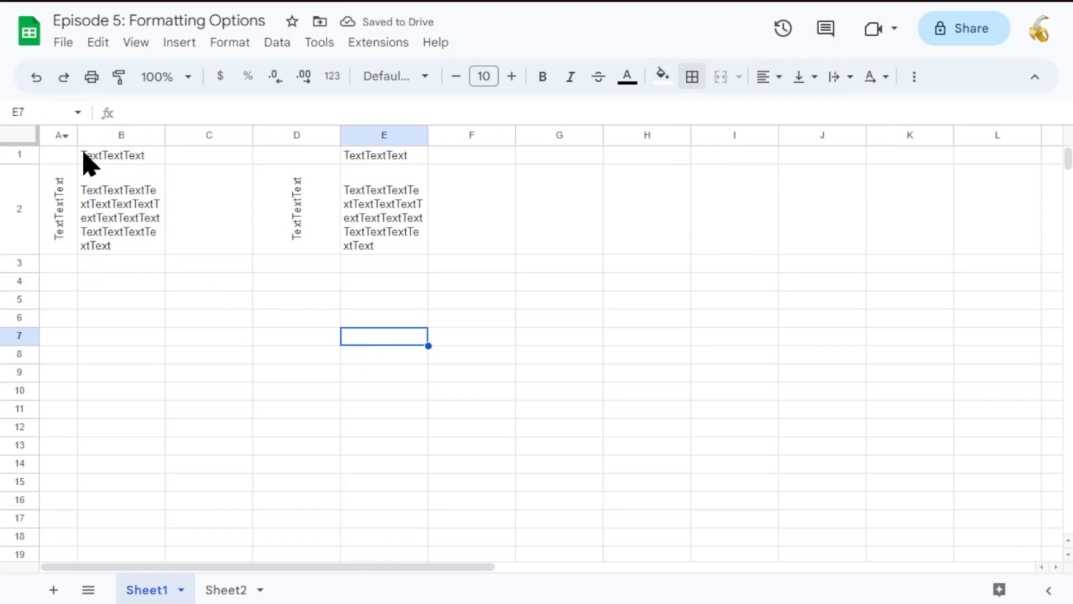
Apply all borders to the cells in the range A1:B2.
left_click_drag(58, 155, 120, 224)
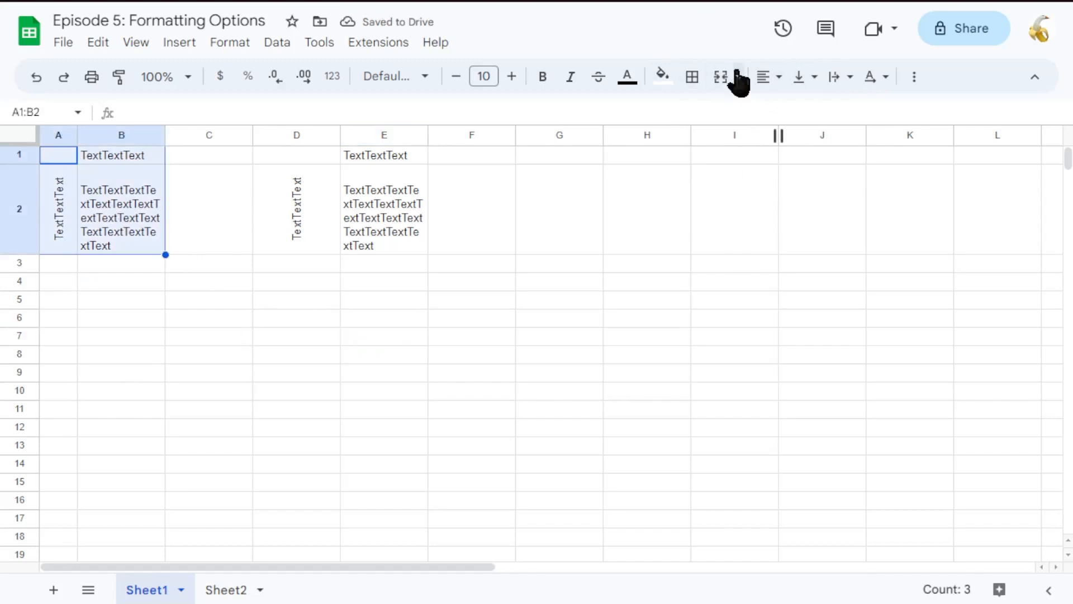
left_click(692, 76)
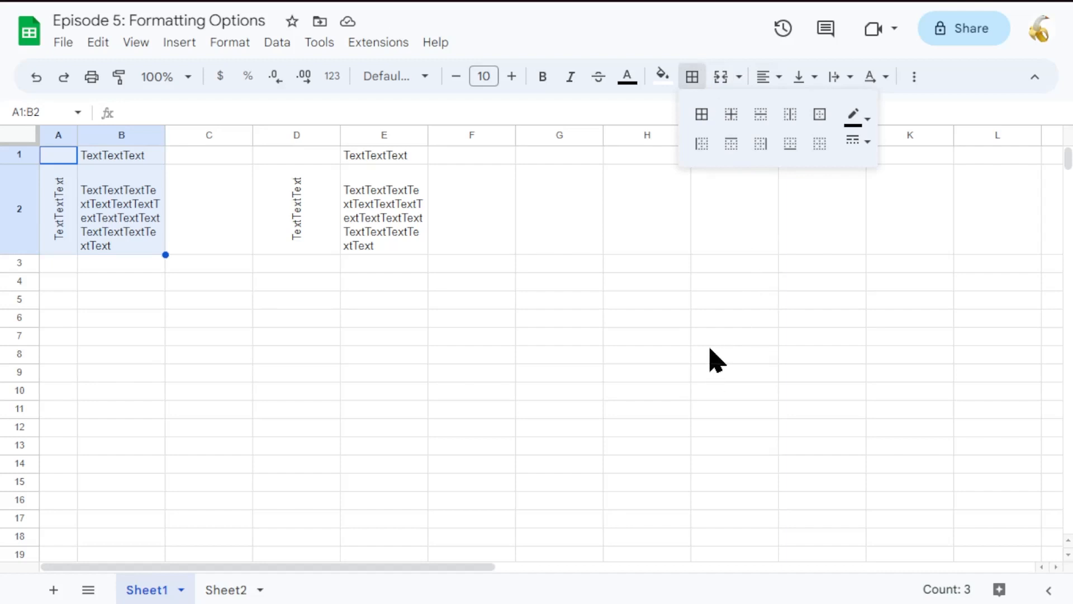
left_click(702, 114)
left_click(310, 395)
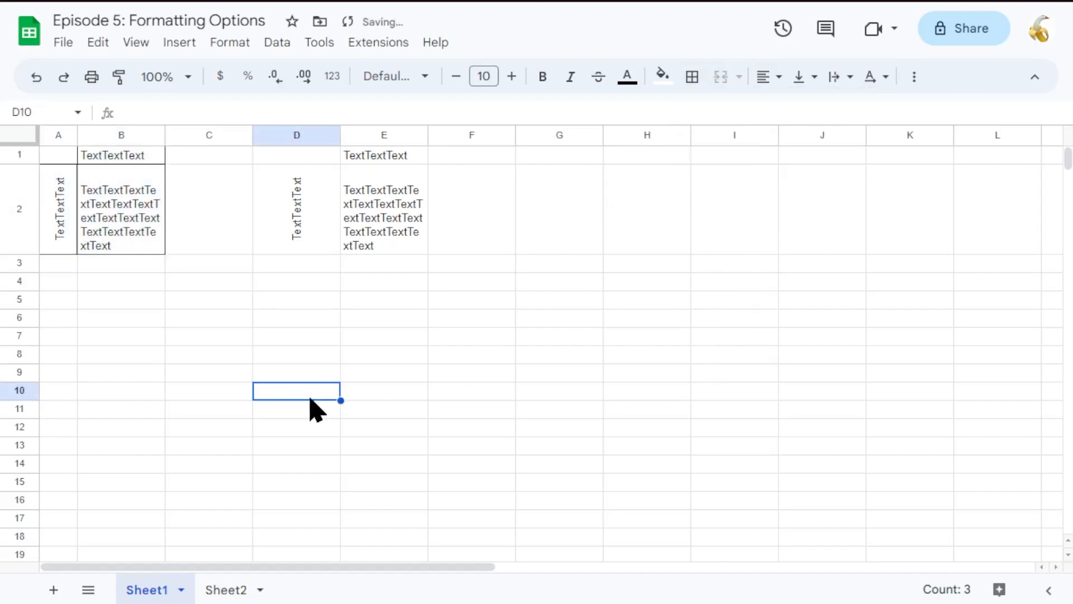
Apply all borders to the copied cells in the range D1:E2.
left_click_drag(292, 159, 386, 223)
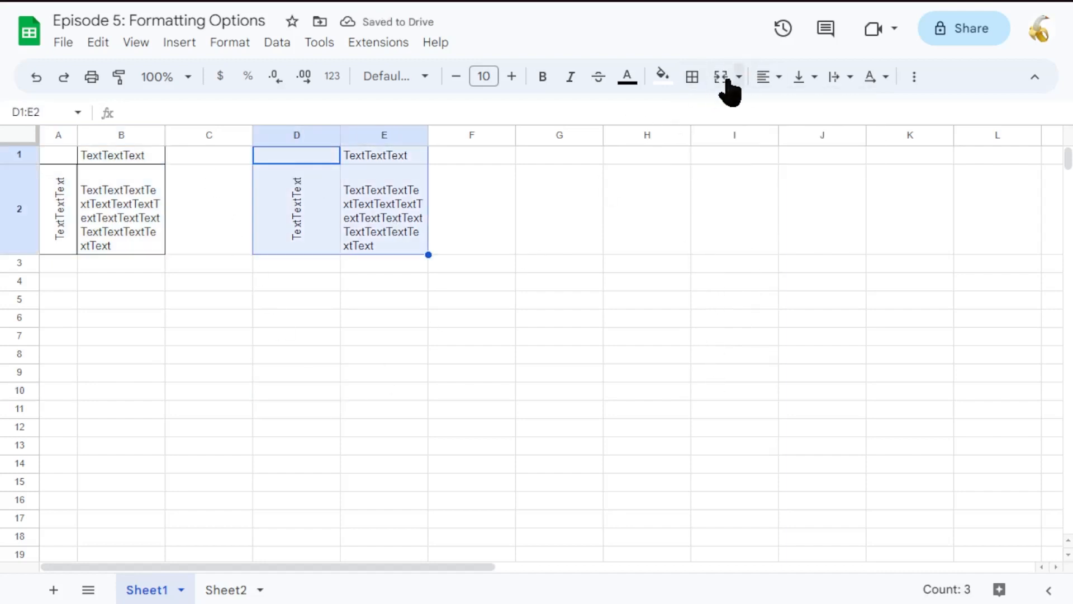
left_click(692, 76)
left_click(702, 115)
left_click(620, 411)
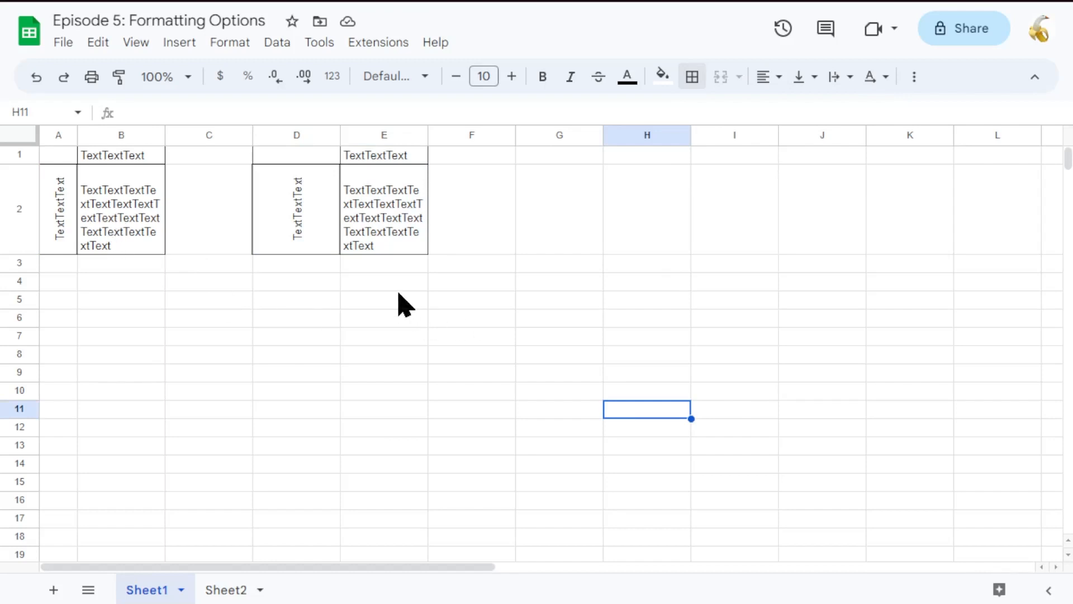
left_click(309, 317)
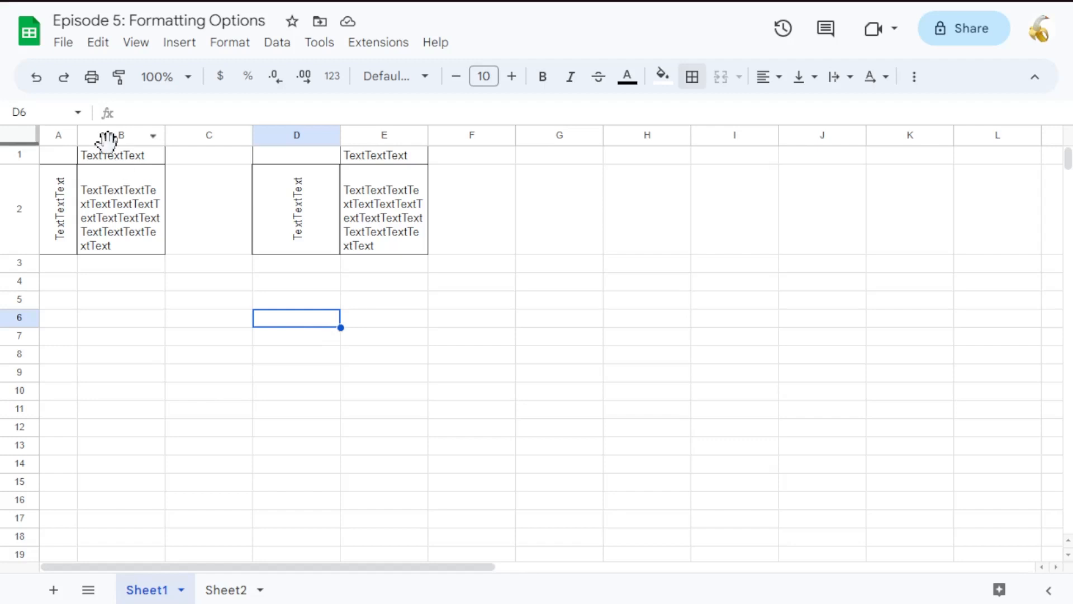
left_click_drag(65, 160, 363, 235)
left_click(120, 215)
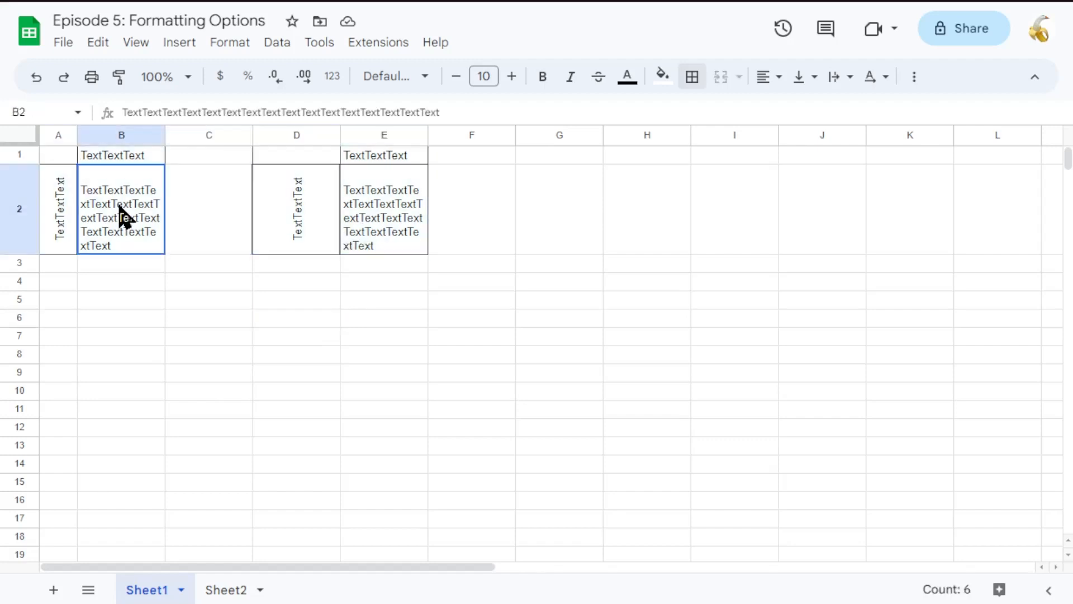
left_click_drag(65, 158, 116, 218)
left_click(106, 178)
Look at the border options and the available border line styles for cell B1.
left_click(95, 158)
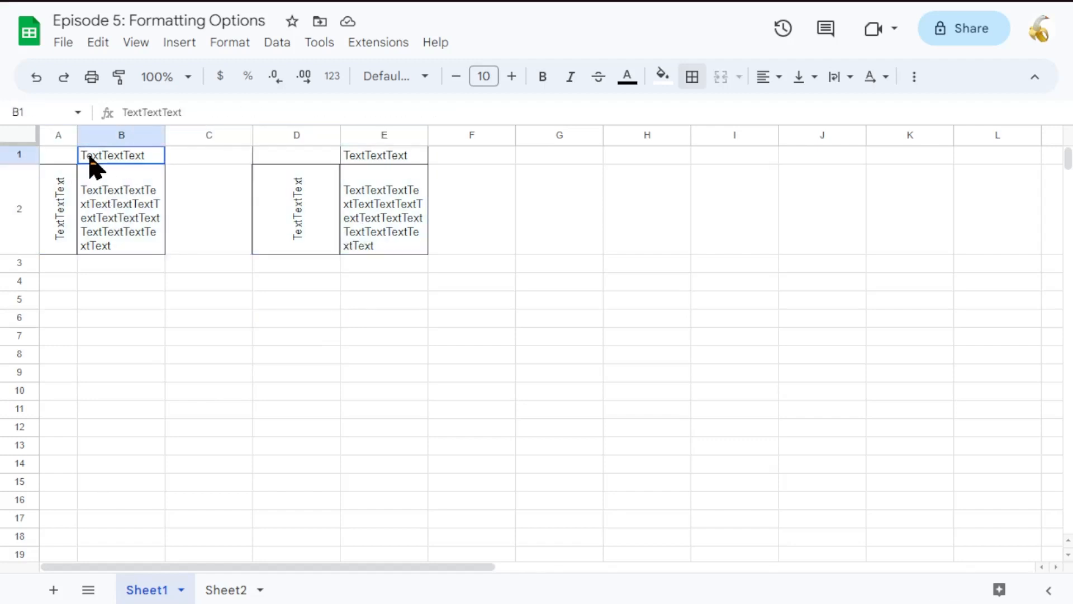
left_click(664, 83)
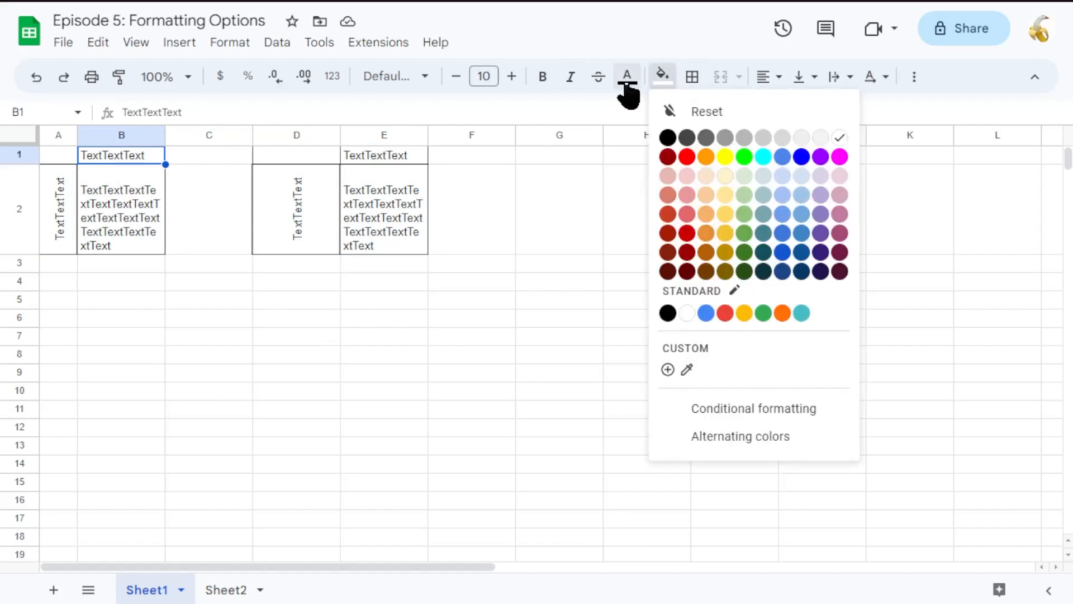
left_click(691, 79)
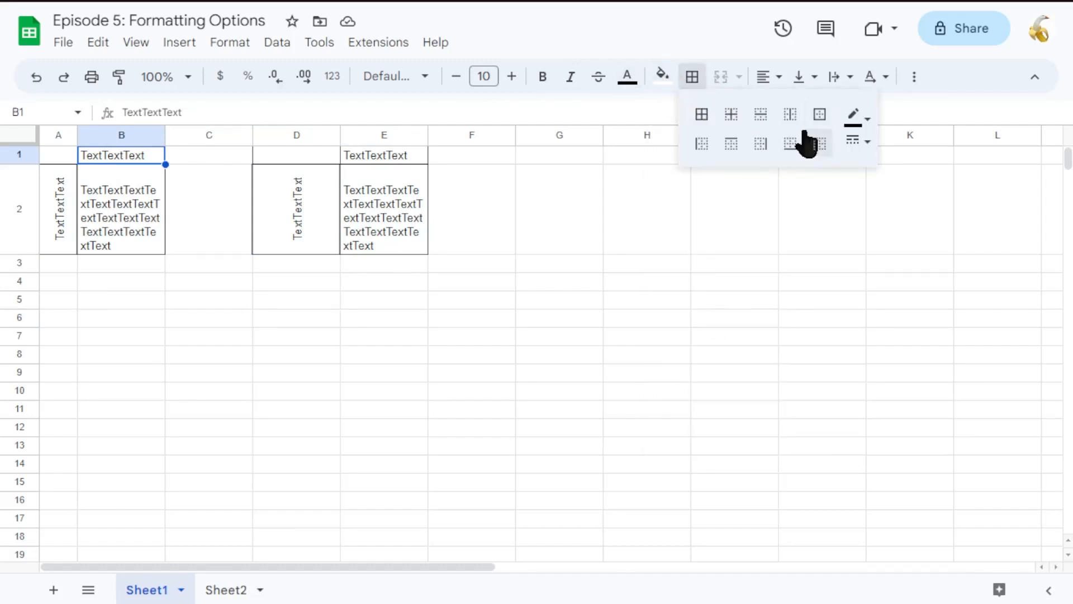
left_click(867, 146)
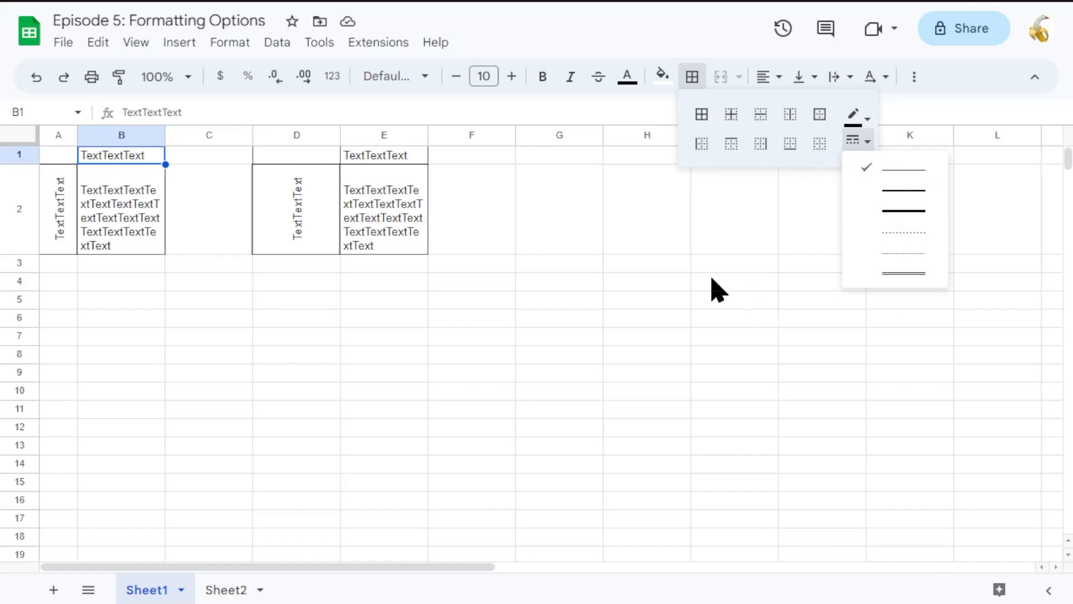
left_click(684, 281)
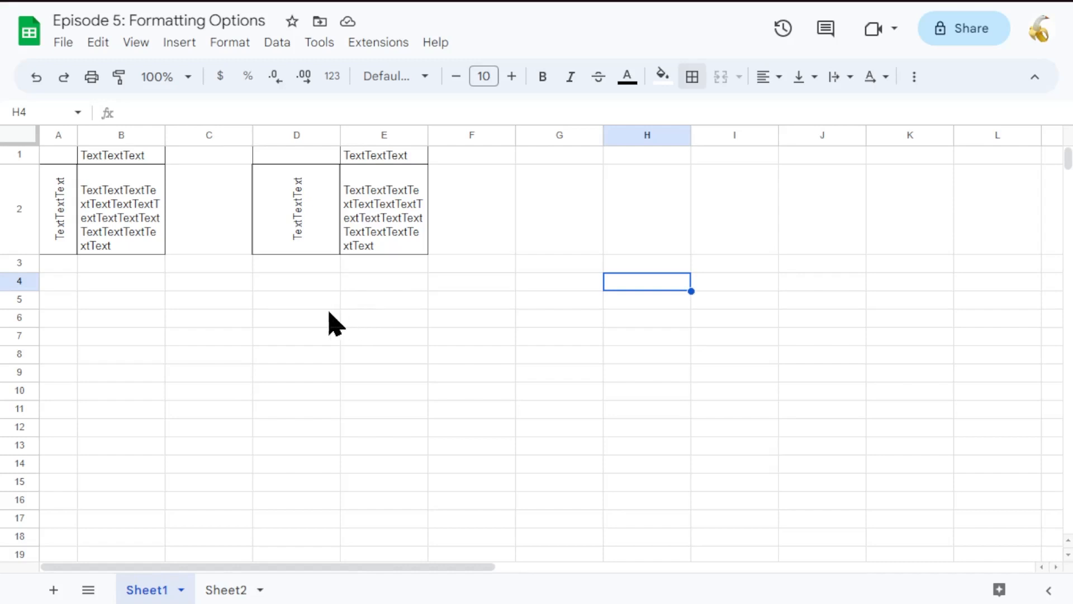
Fill the cells A1:B1 with a golden-yellow background colour and undo the fill.
left_click_drag(72, 157, 130, 157)
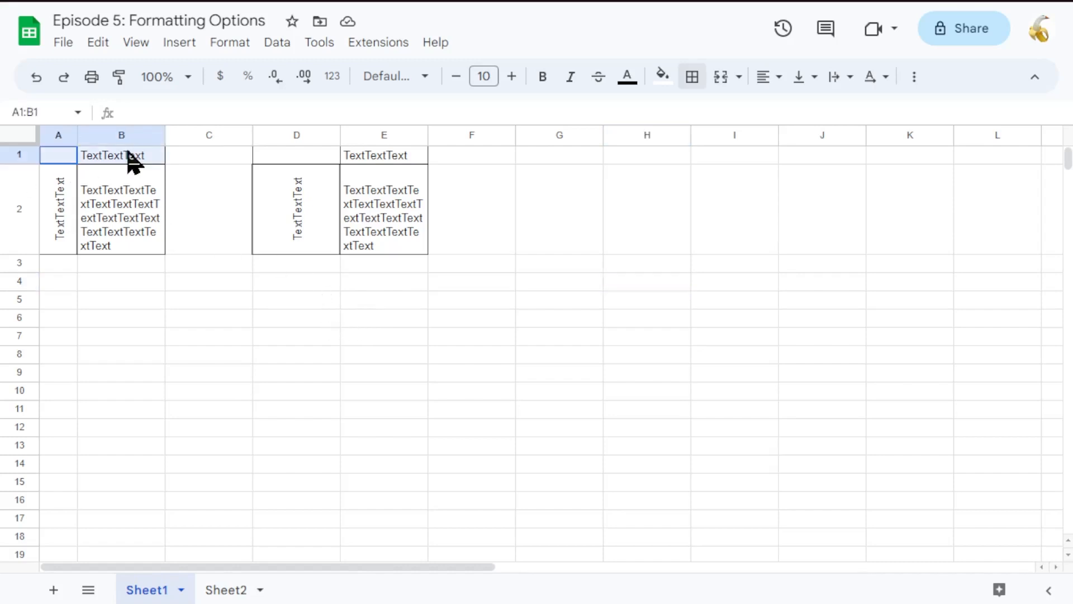
left_click_drag(65, 161, 103, 149)
left_click(662, 78)
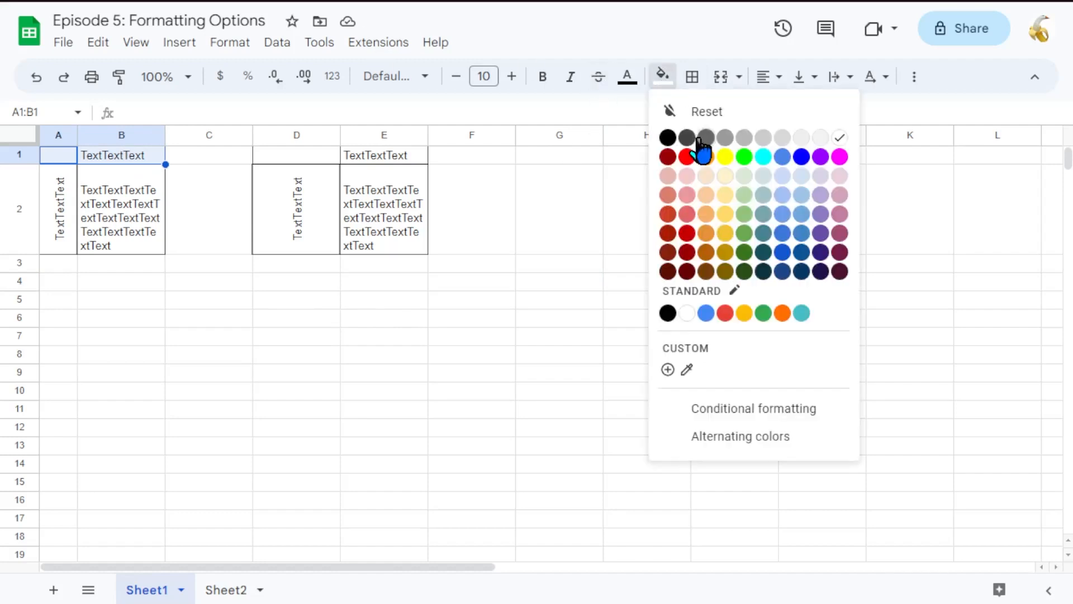
left_click(725, 215)
left_click(152, 414)
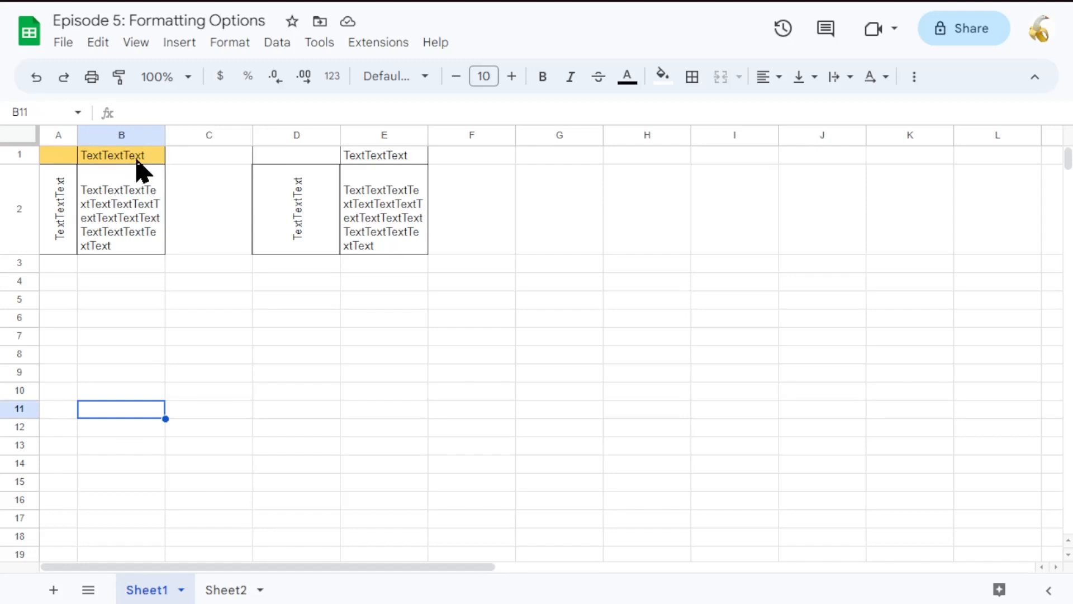
left_click(189, 282)
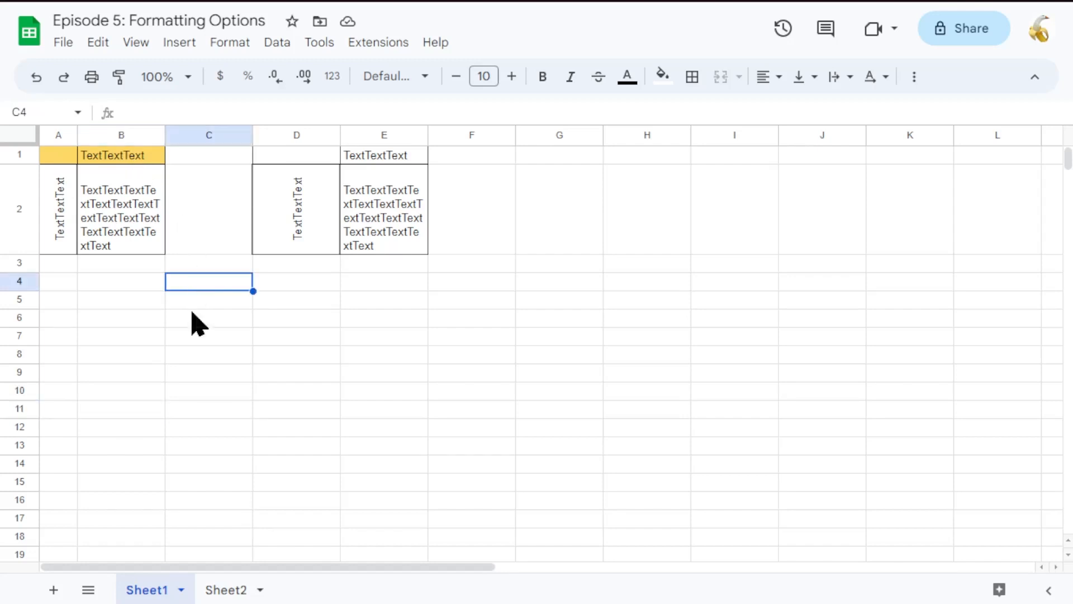
key("ctrl+z")
left_click(143, 316)
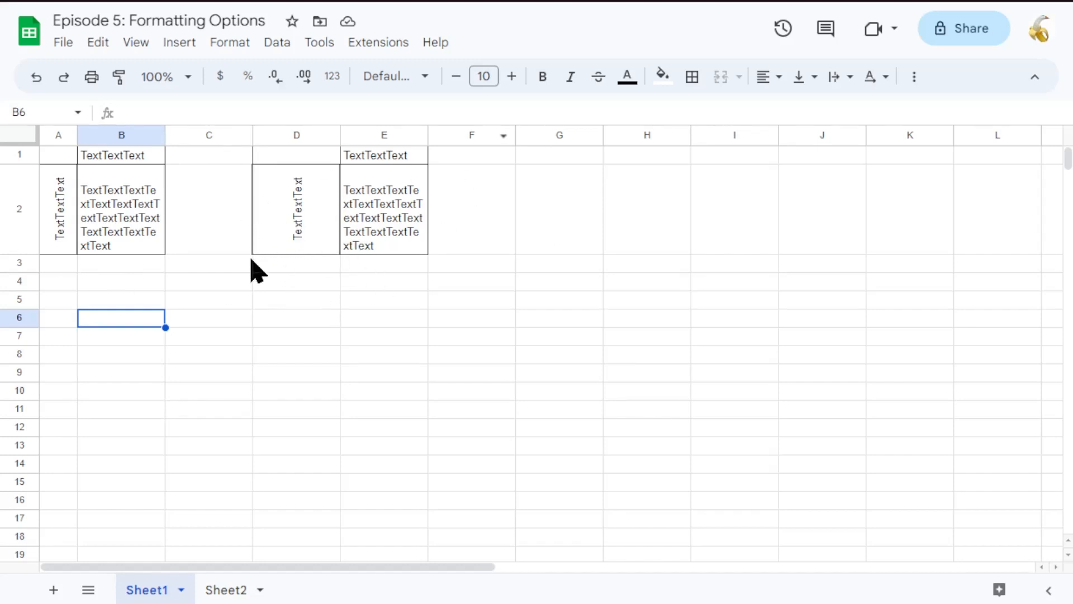
Delete the rotated text in cell D2.
left_click(297, 196)
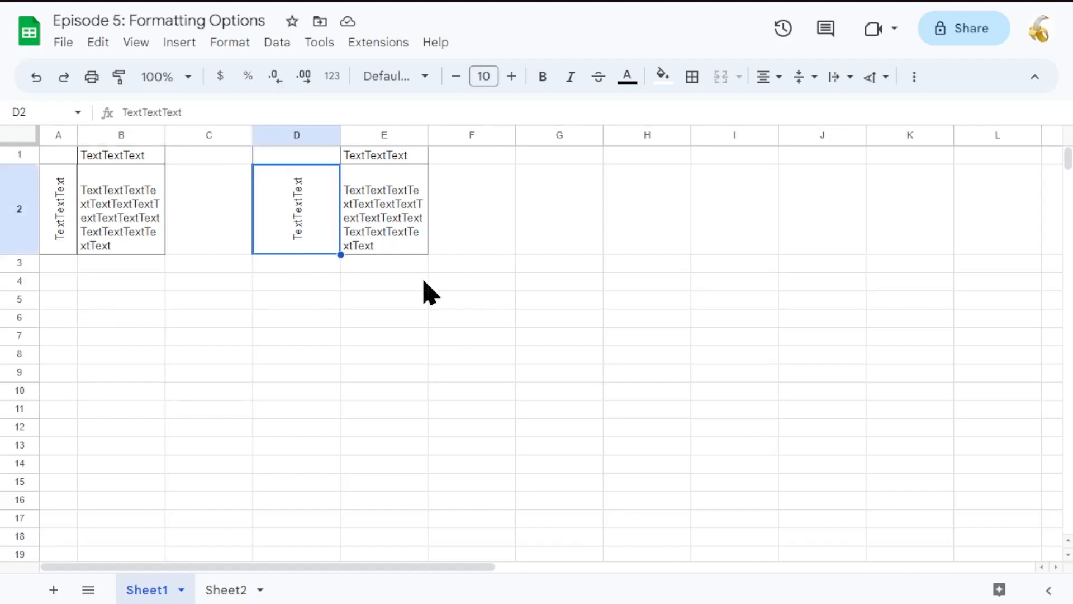
key("Delete")
left_click(330, 321)
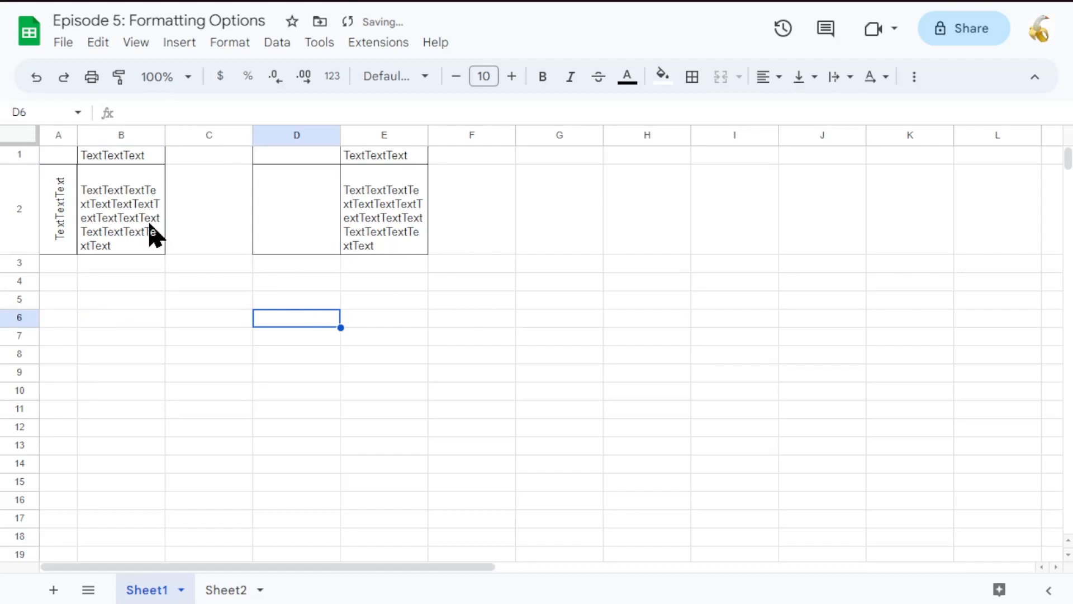
Merge the cells B2:E2 into one cell, accepting that only the top-left value is preserved.
left_click_drag(134, 221, 192, 215)
left_click(287, 247)
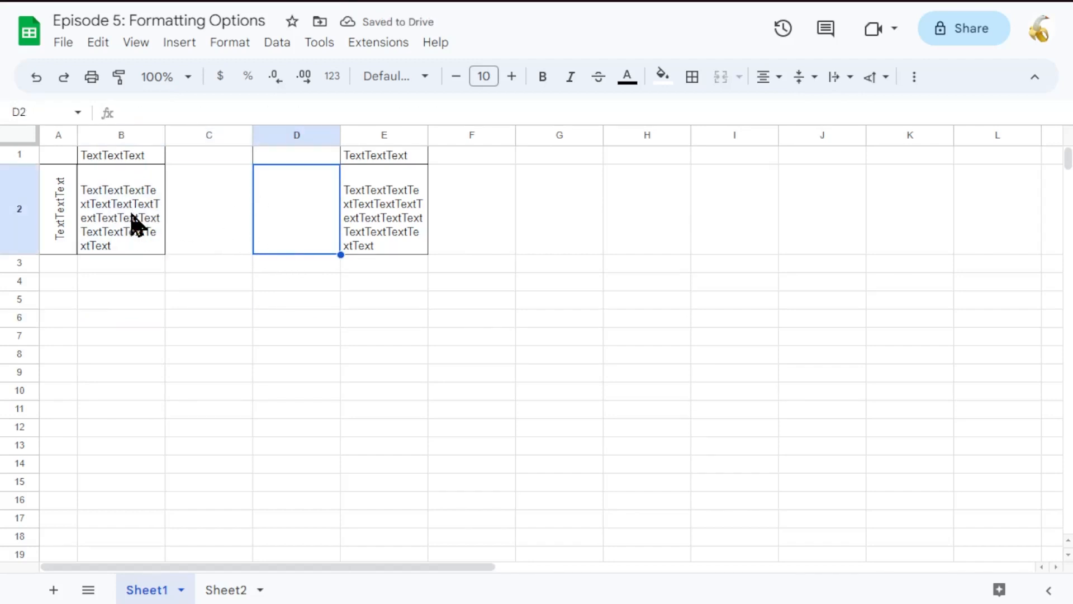
left_click_drag(135, 223, 352, 223)
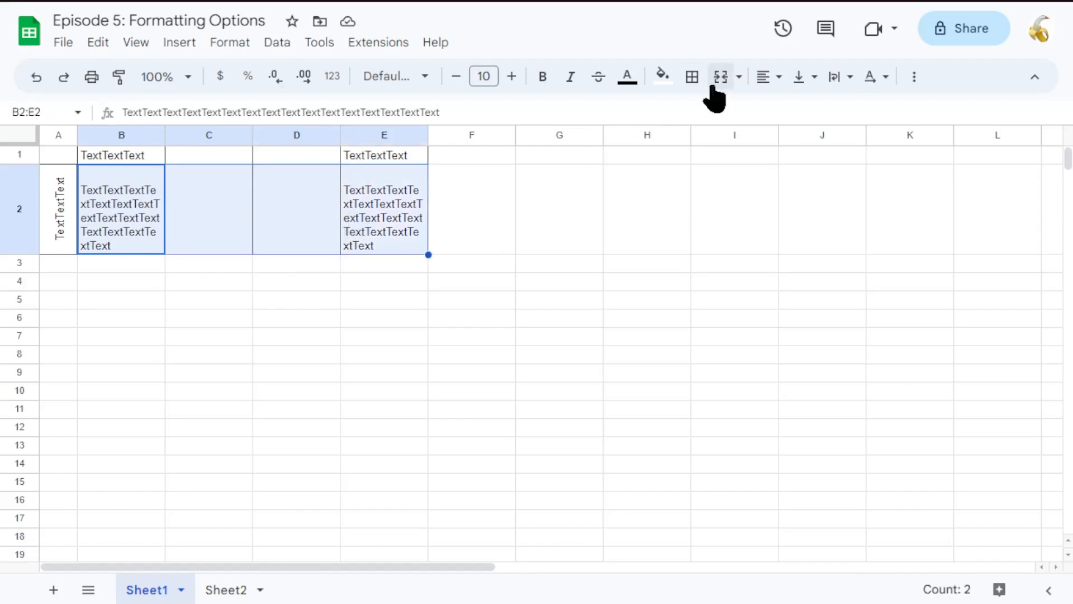
left_click(739, 78)
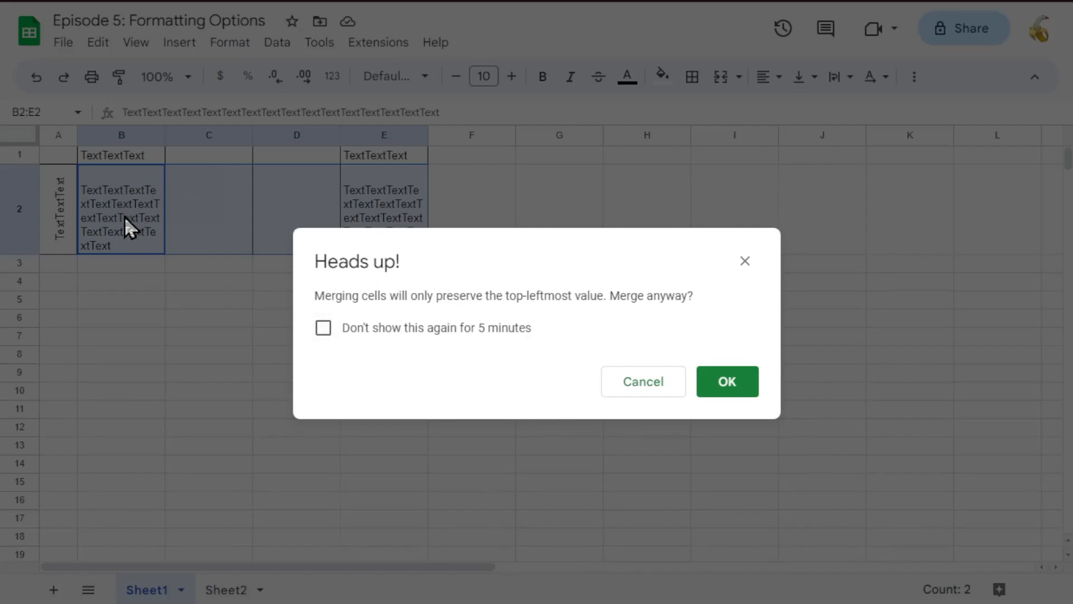
left_click(715, 398)
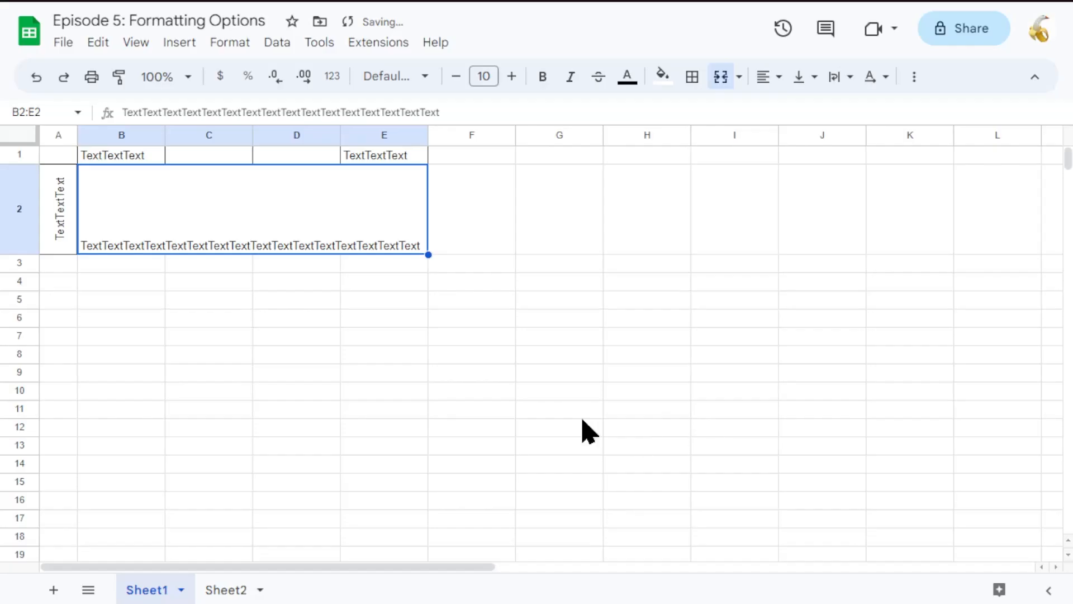
left_click(398, 370)
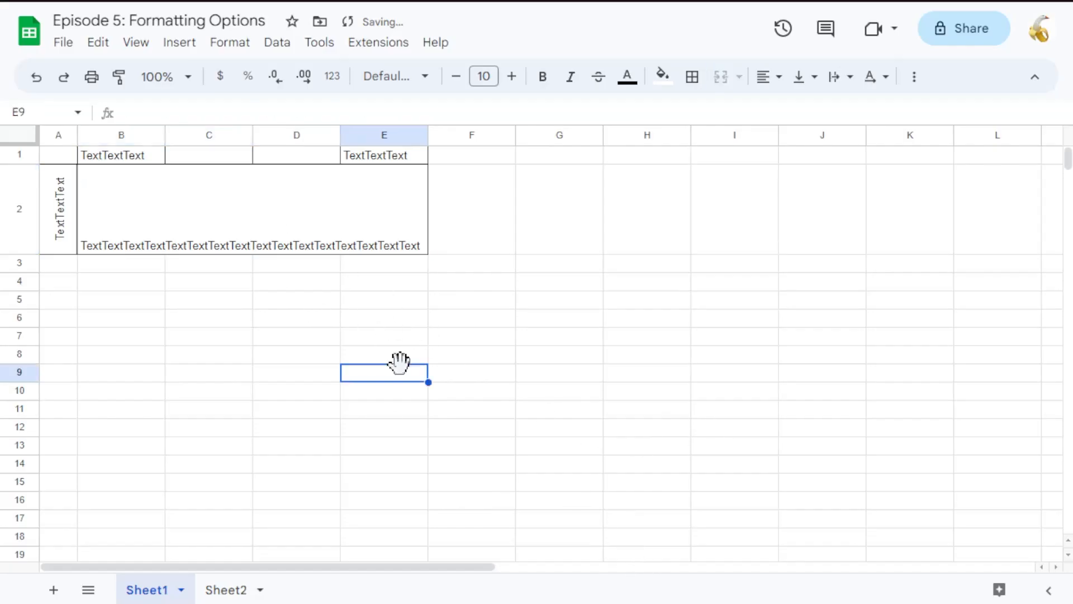
left_click(342, 238)
left_click(386, 391)
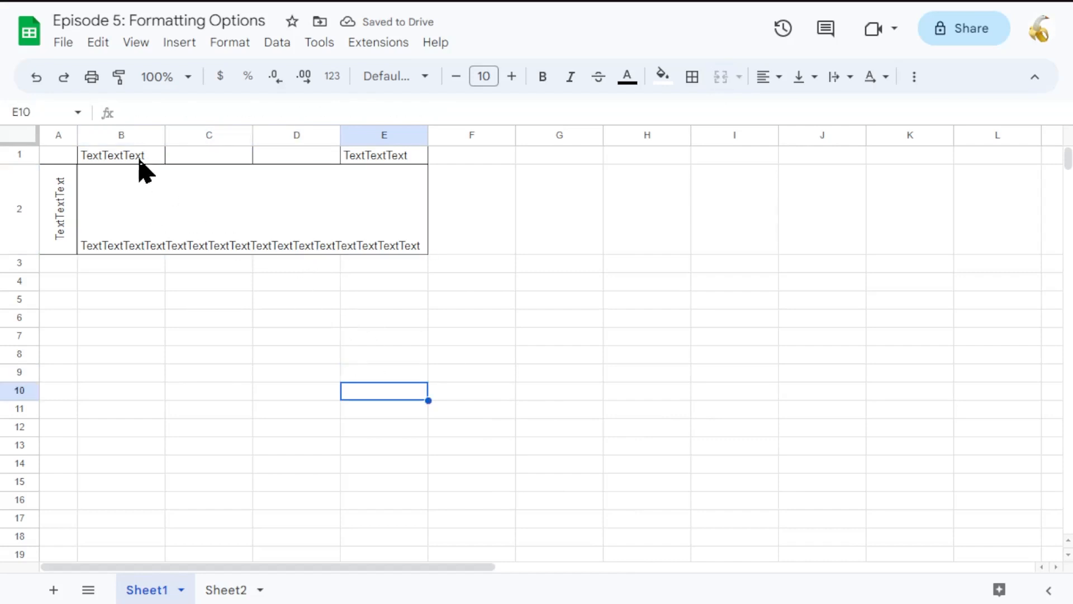
Merge the cells B1:E1 into one cell, keeping only the value of B1.
left_click_drag(110, 159, 357, 167)
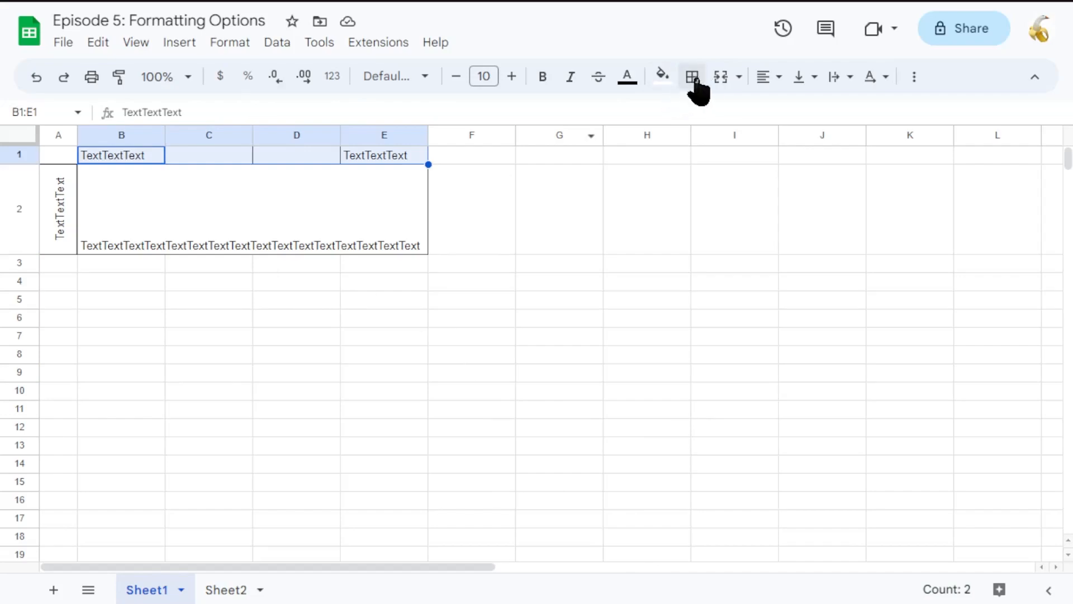
left_click(724, 83)
left_click(706, 381)
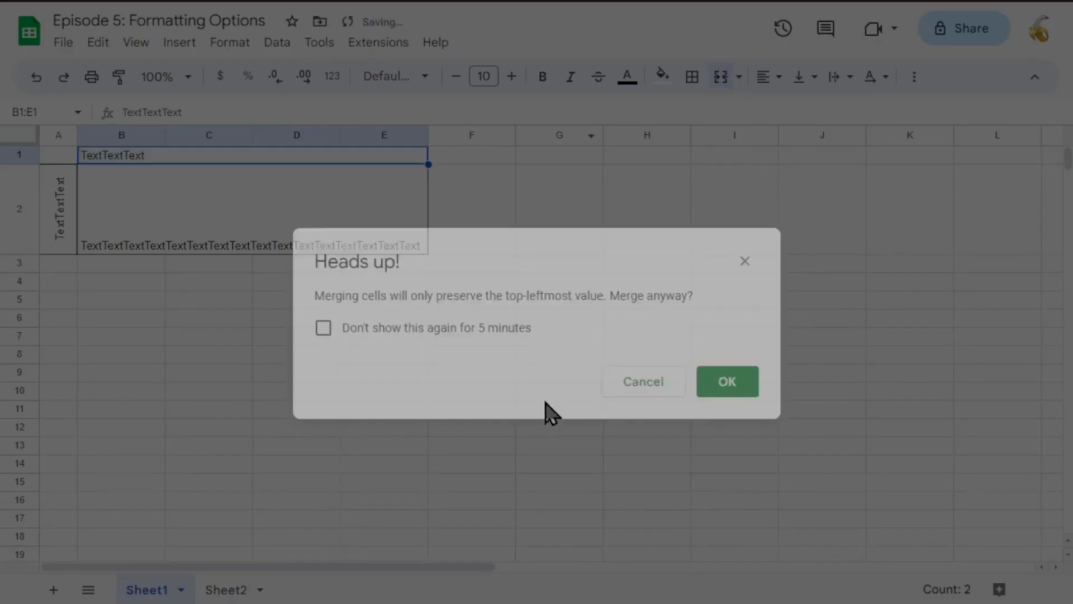
left_click(319, 302)
Copy the whole text of merged cell B2:E2 and append it ten times to the end of its existing content.
left_click(124, 228)
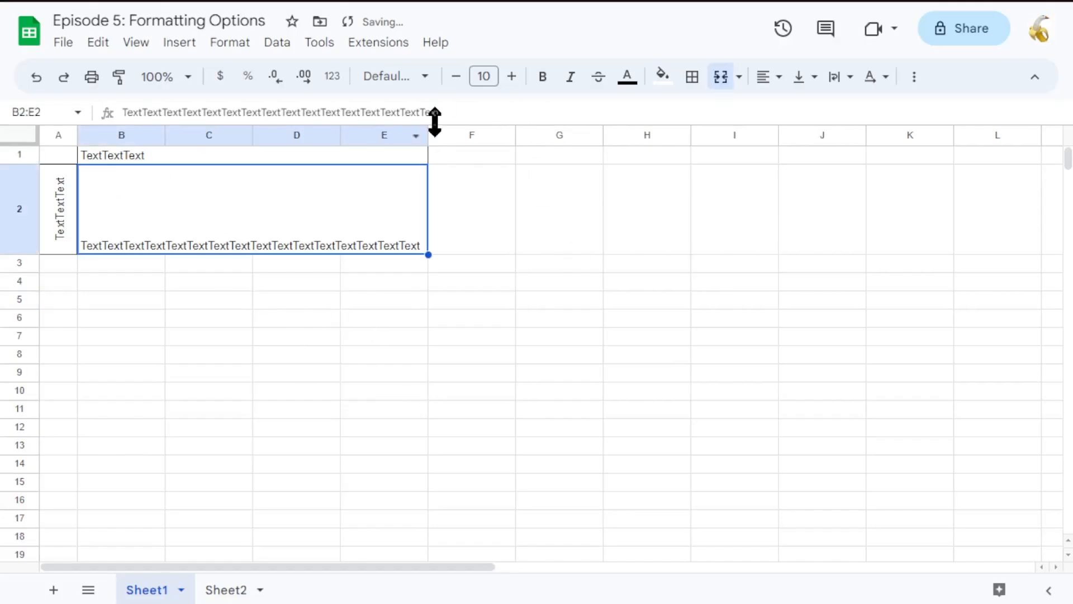
left_click_drag(439, 112, 42, 103)
key("ctrl+c")
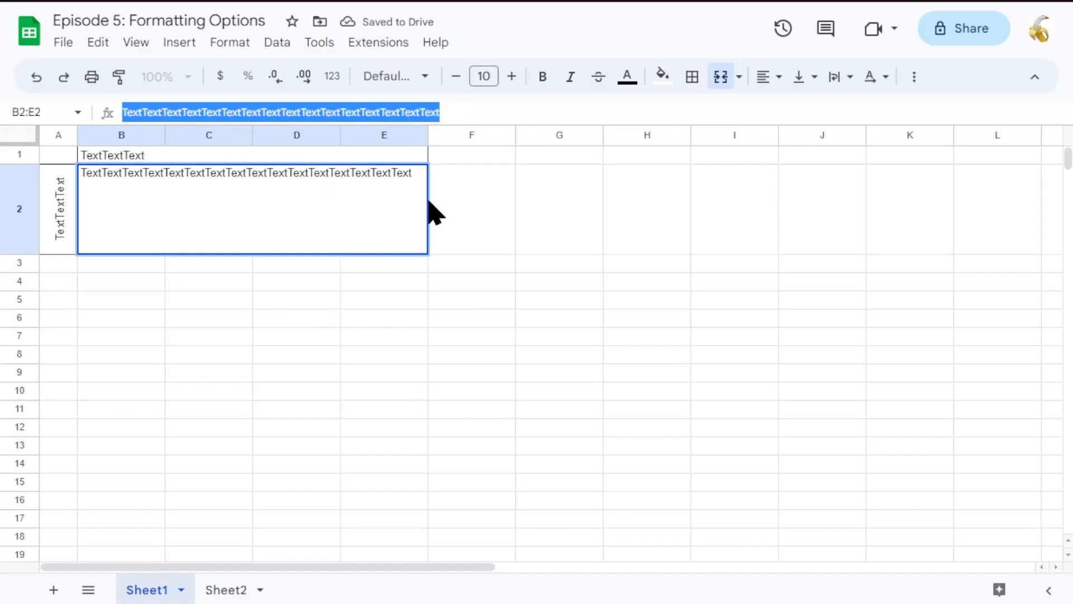
left_click(458, 114)
key("ctrl+v")
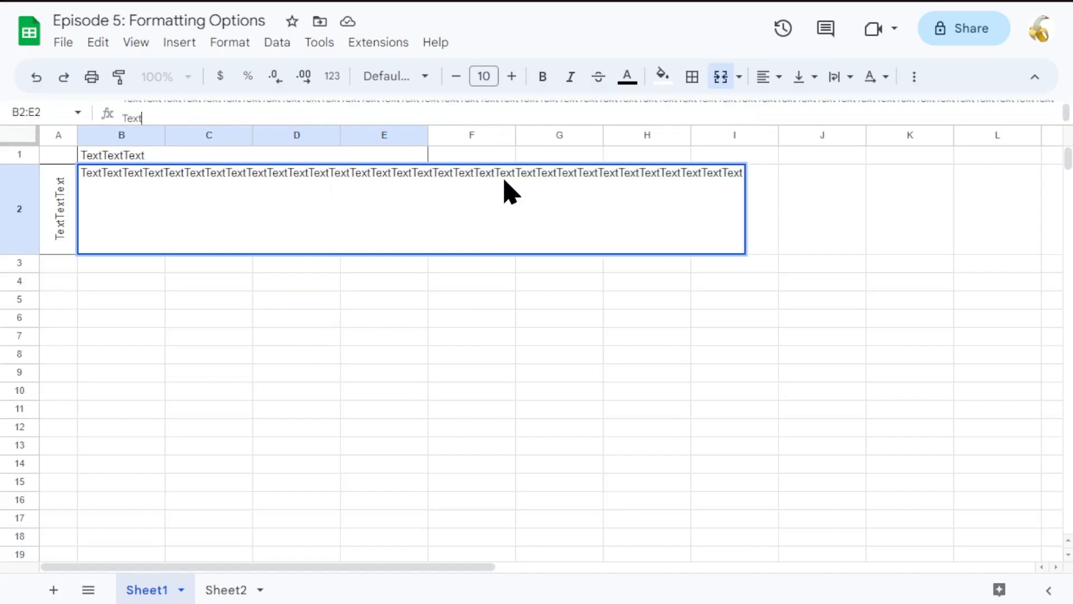
key("ctrl+v")
key("ctrl+v")
key("ctrl+v")
key("ctrl+v")
key("ctrl+v")
key("ctrl+v")
key("ctrl+v")
key("ctrl+v")
key("ctrl+v")
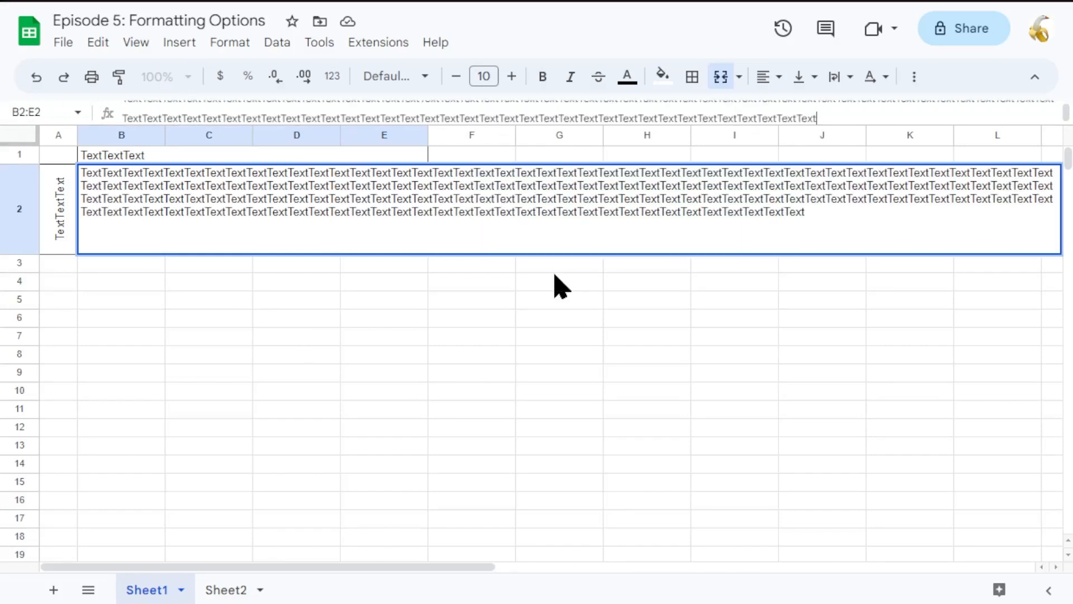
left_click(554, 393)
Increase the height of row 2 until all the wrapped text in merged cell B2:E2 fits.
left_click(321, 237)
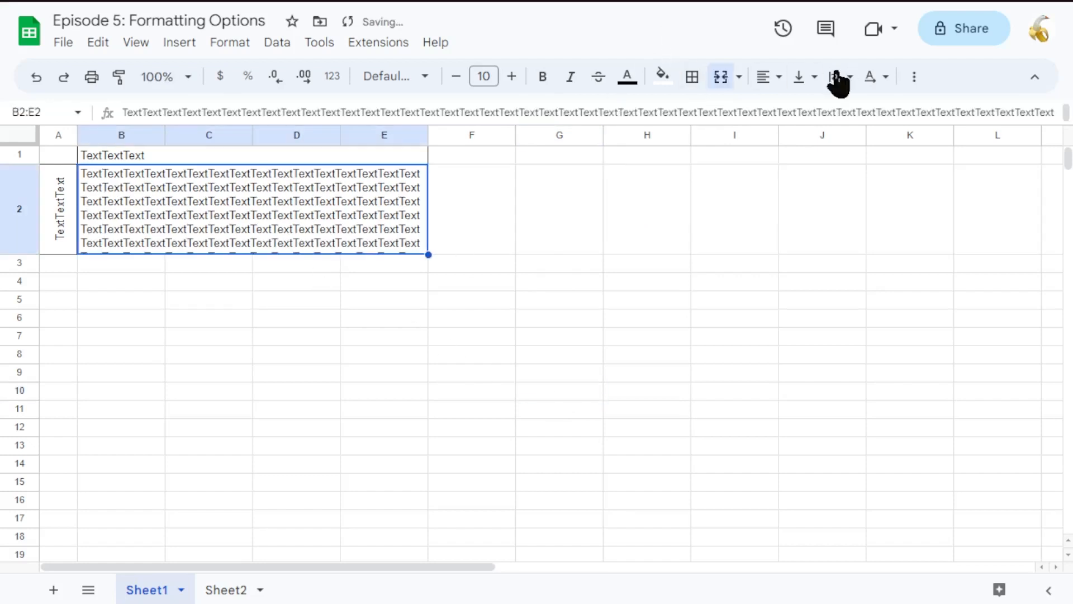
left_click(529, 358)
left_click(463, 370)
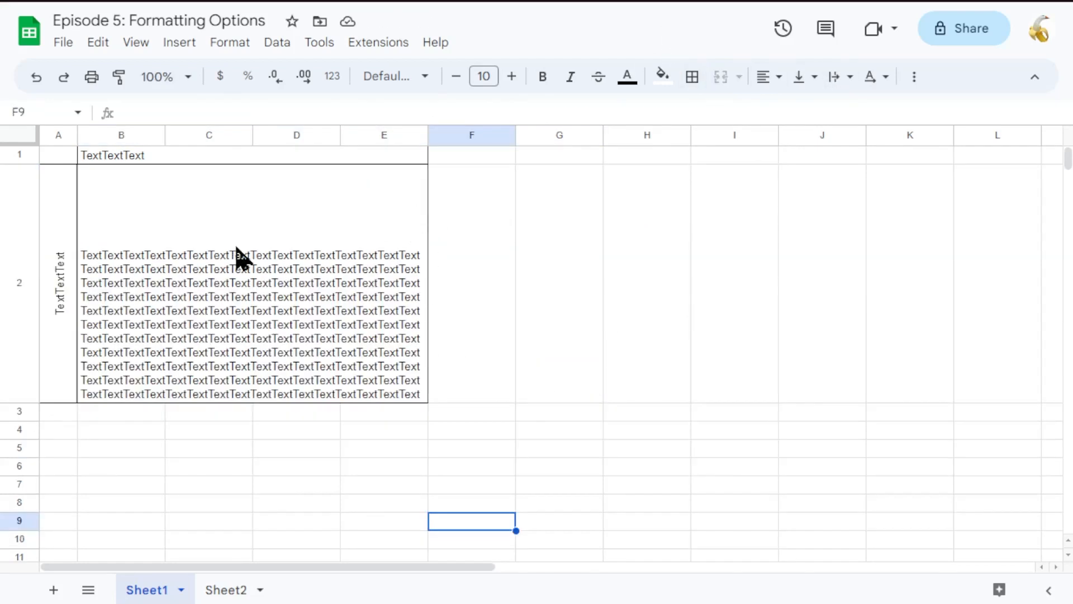
left_click(285, 264)
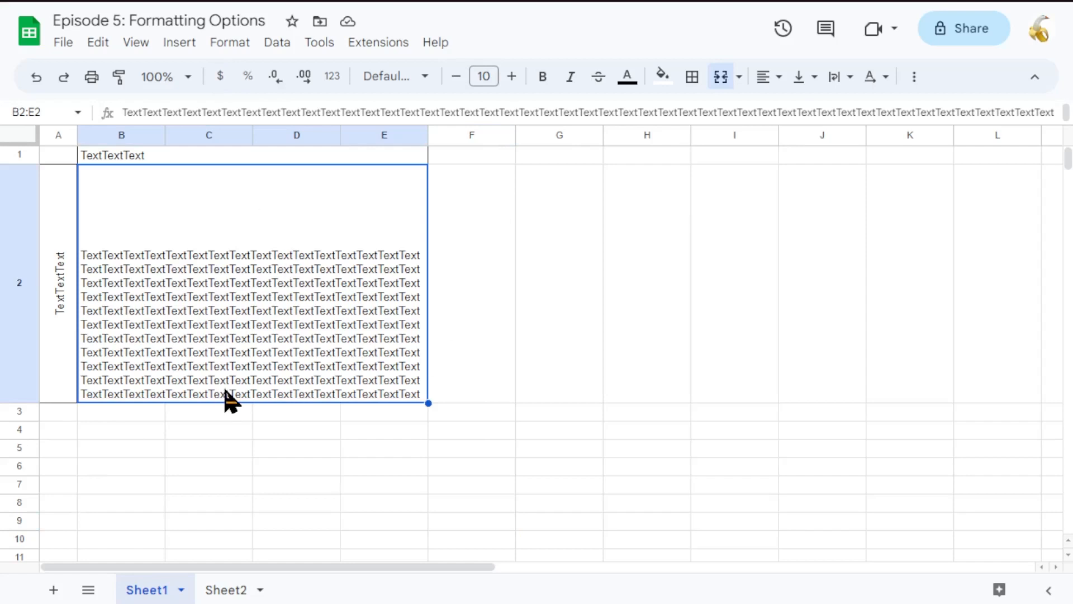
Select the range A1:E2 and browse the available spreadsheet themes, such as Standard, Simple Light and Streamline.
left_click_drag(48, 156, 275, 320)
left_click(509, 436)
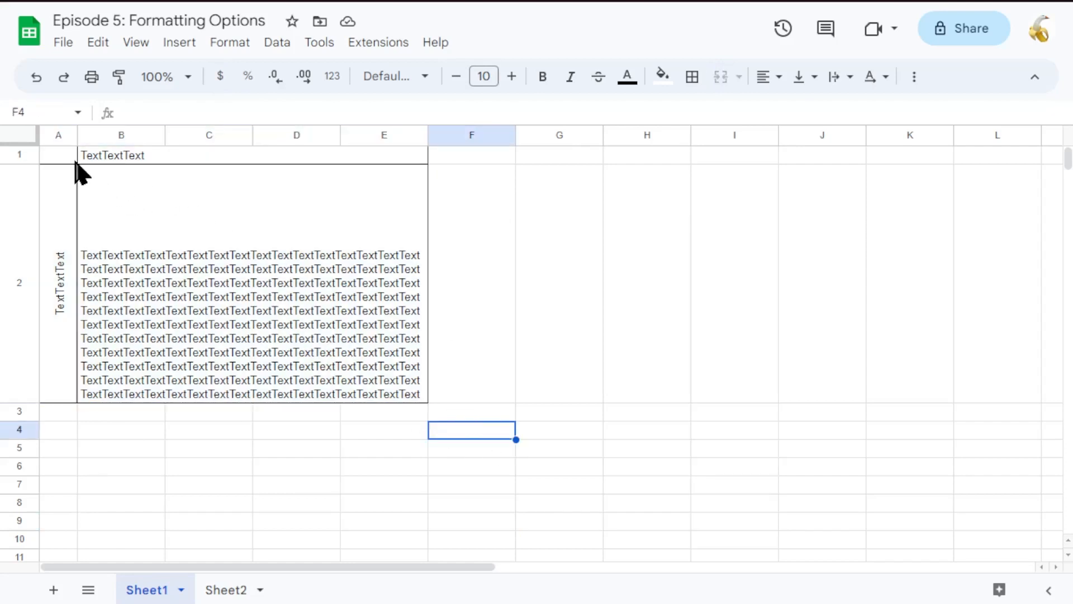
left_click_drag(76, 162, 222, 324)
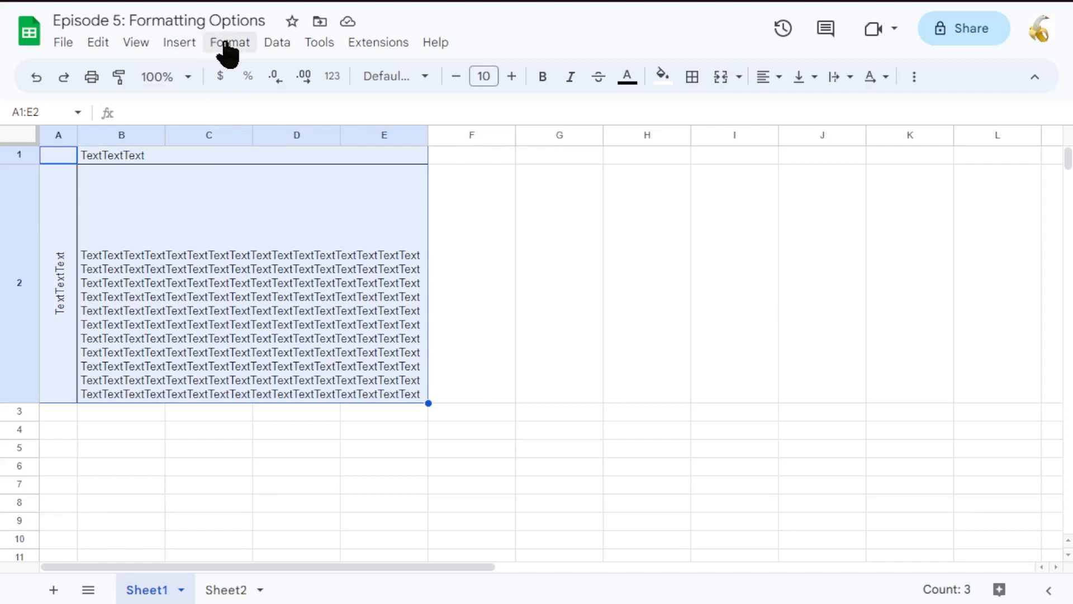
left_click(226, 44)
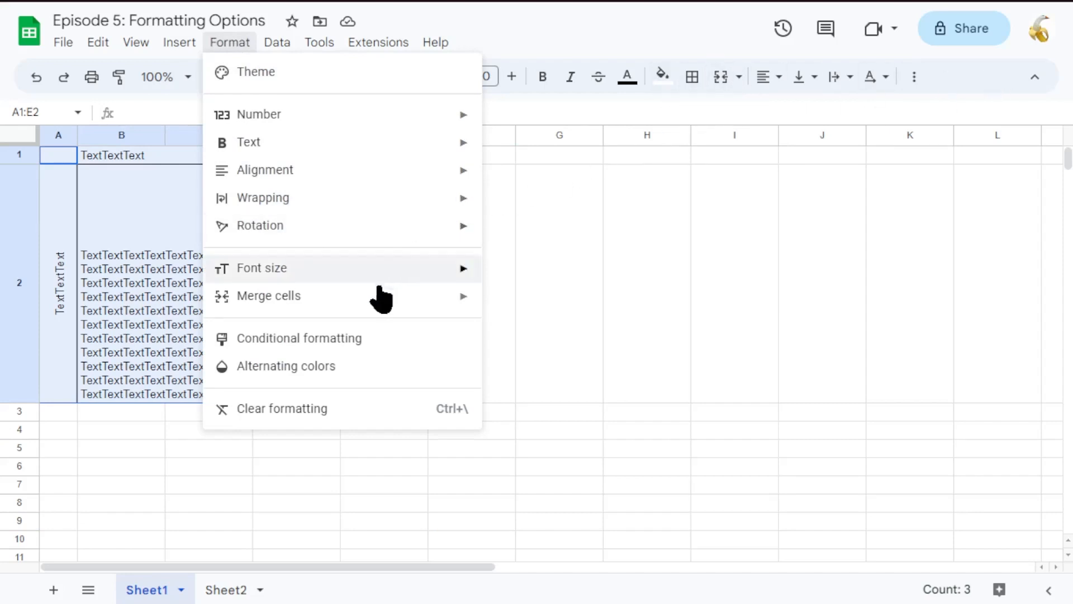
left_click(313, 72)
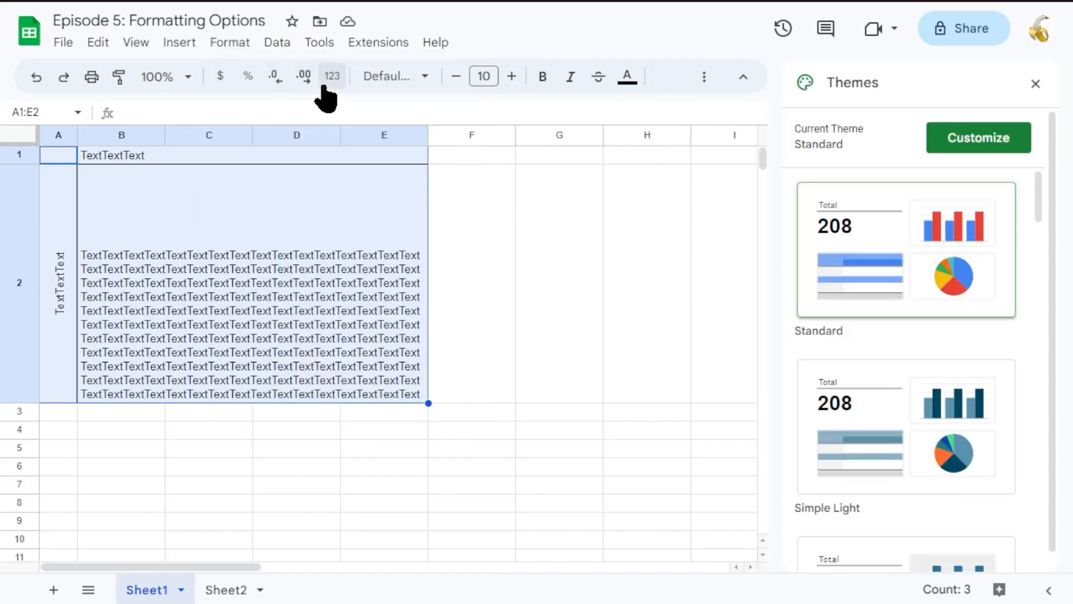
scroll(848, 346, "down", 5)
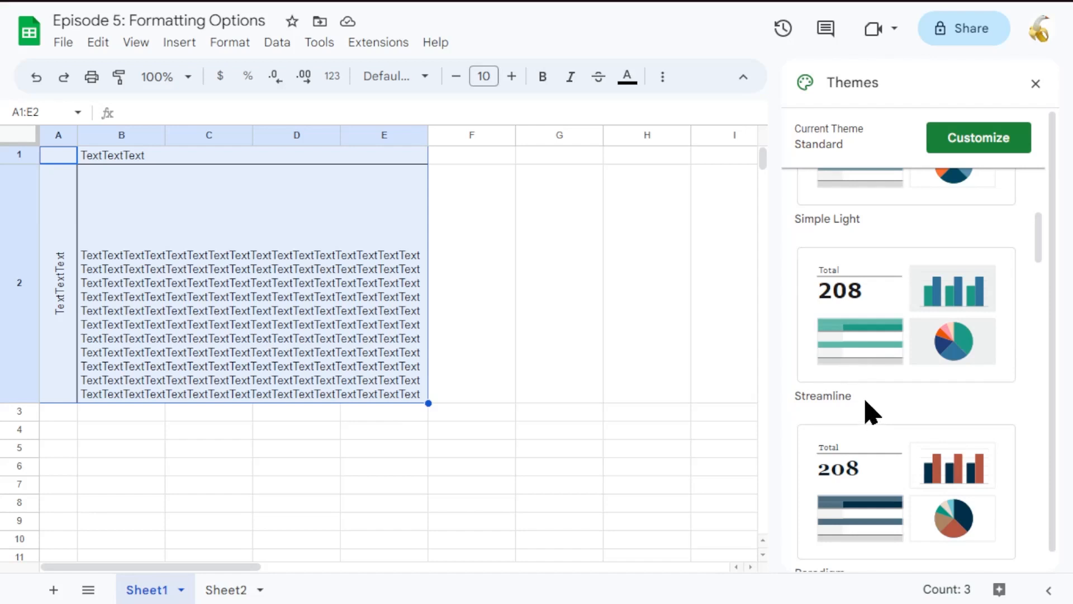
scroll(872, 413, "up", 5)
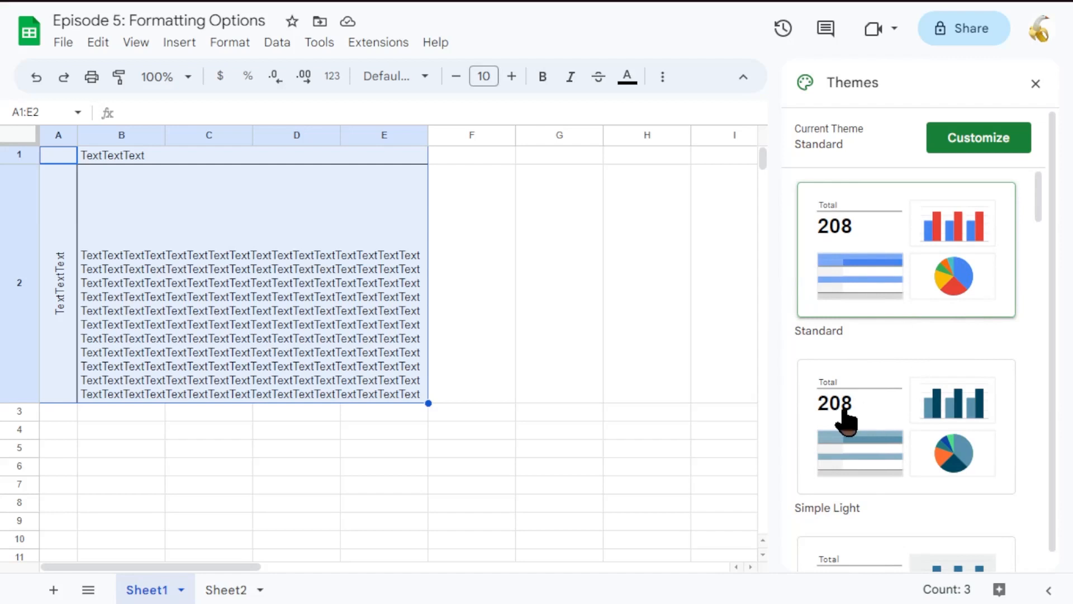
scroll(834, 364, "down", 2)
scroll(877, 224, "up", 2)
scroll(901, 324, "down", 4)
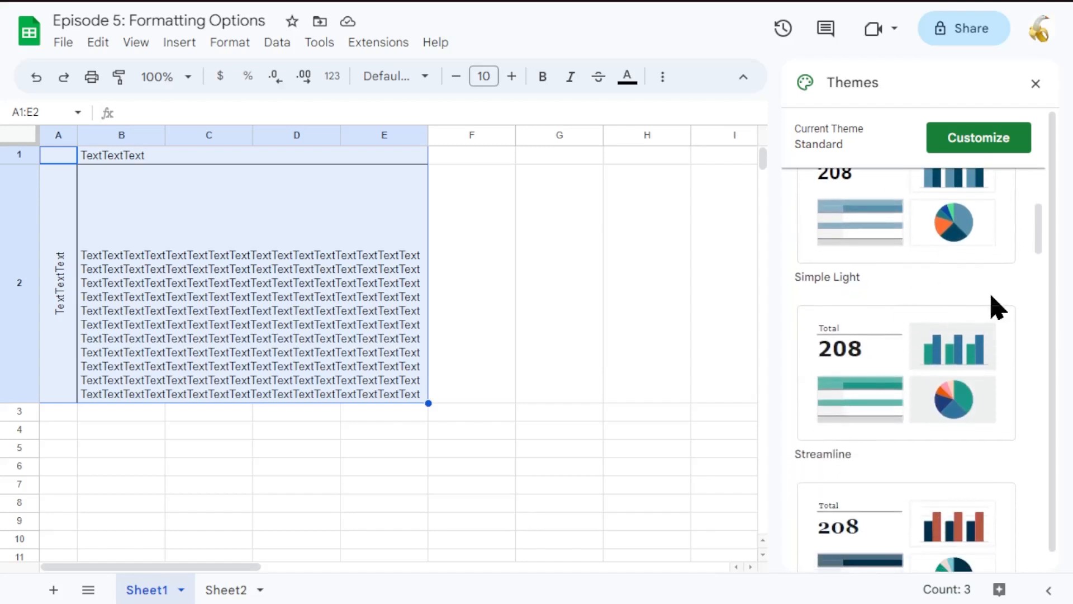
scroll(922, 279, "up", 4)
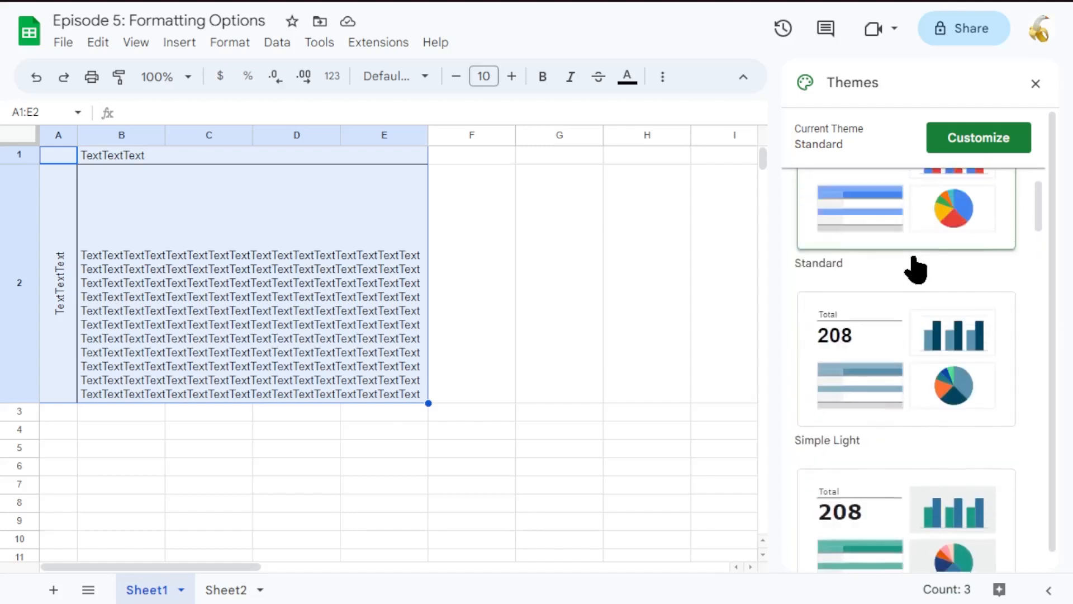
Apply the Streamline theme to the spreadsheet.
scroll(906, 346, "down", 2)
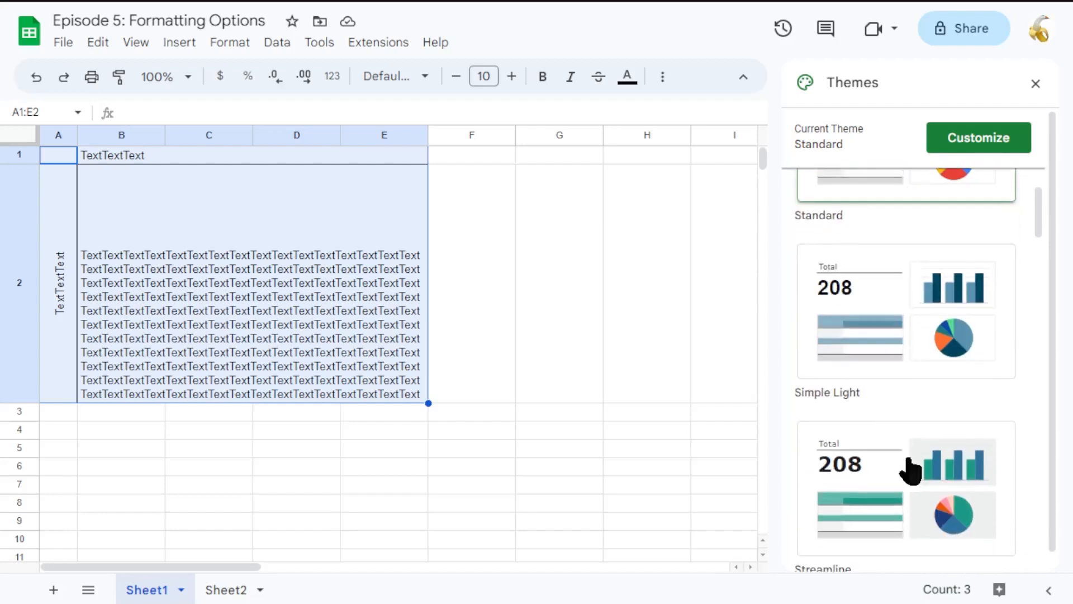
scroll(909, 475, "down", 2)
left_click(885, 375)
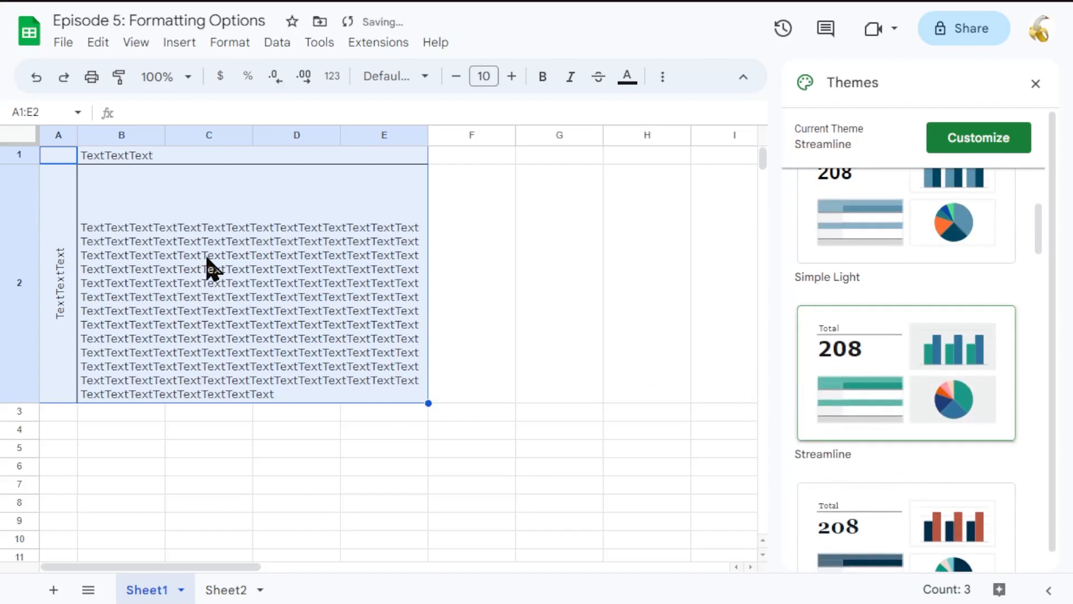
Apply the Paradigm theme to the spreadsheet.
scroll(822, 310, "down", 3)
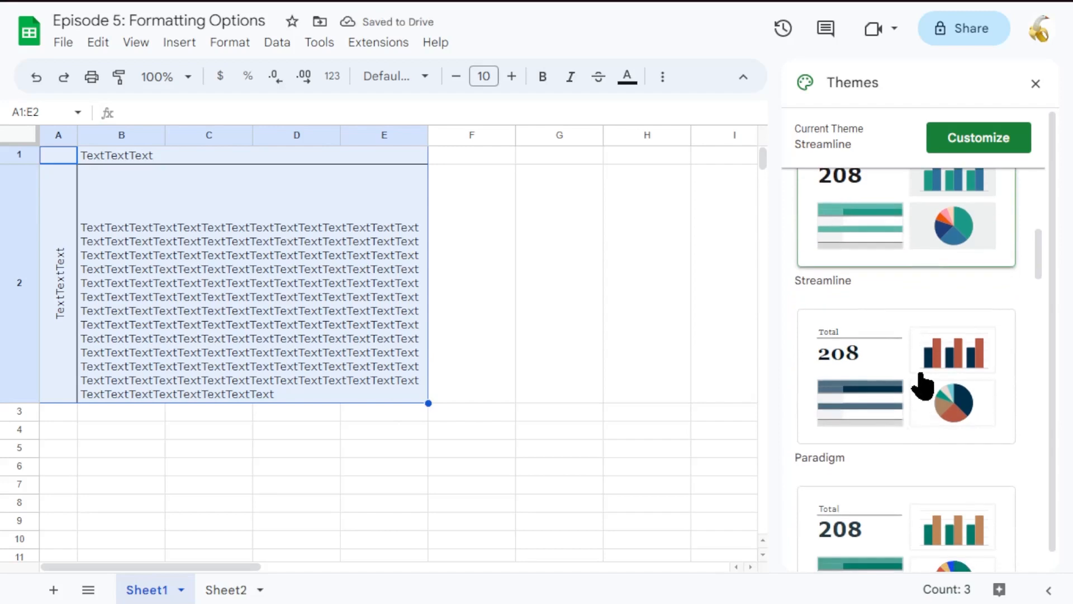
scroll(891, 380, "down", 6)
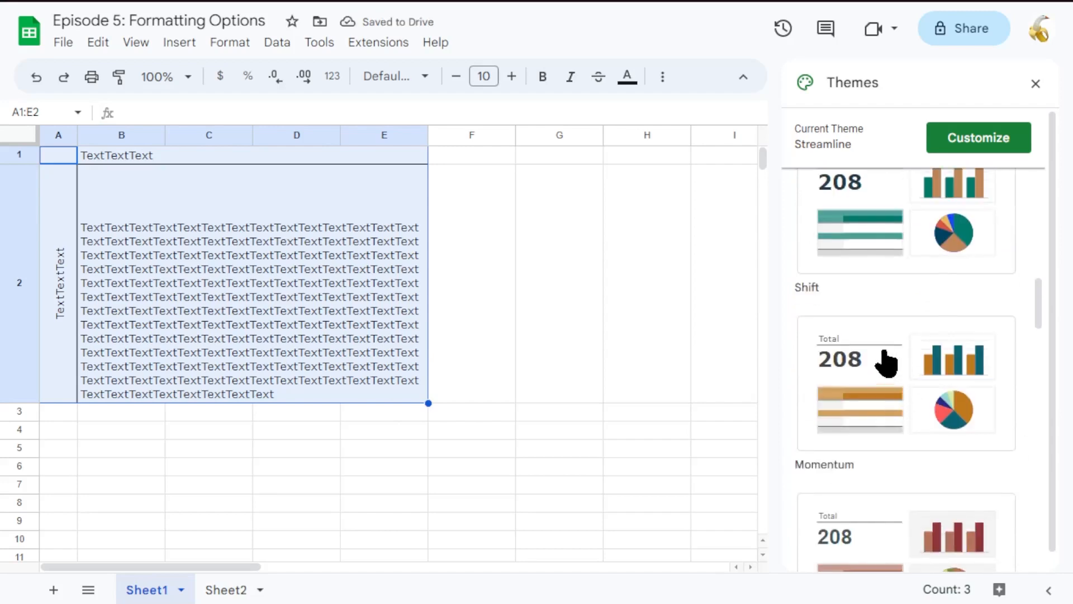
scroll(889, 324, "up", 5)
left_click(900, 353)
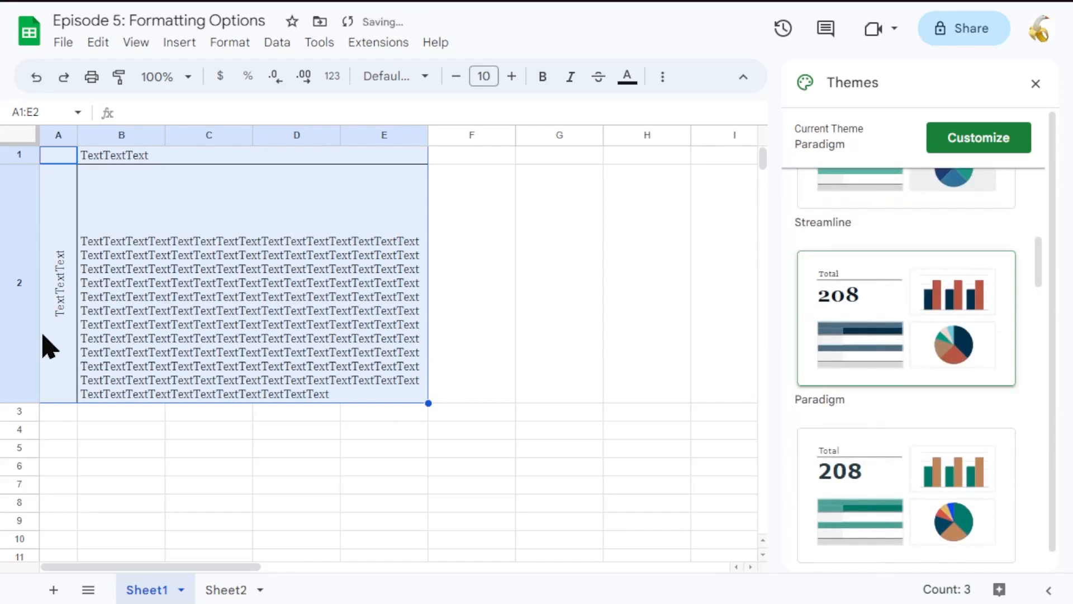
Examine the remaining spreadsheet themes, such as Ocean, Cozy, Groovy and Calm.
scroll(894, 414, "down", 15)
scroll(898, 424, "up", 5)
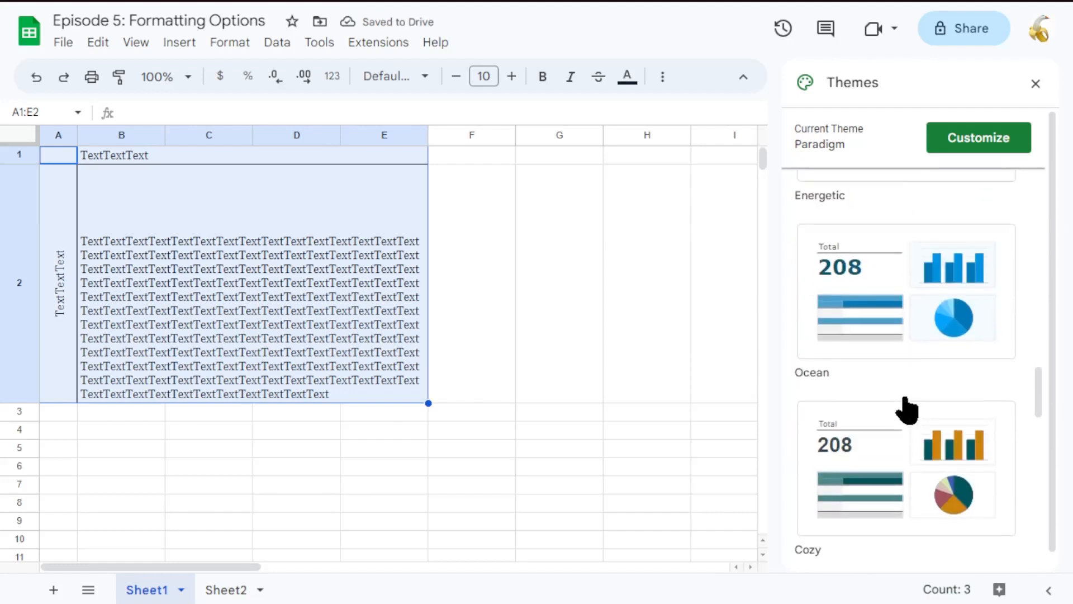
scroll(901, 435, "down", 5)
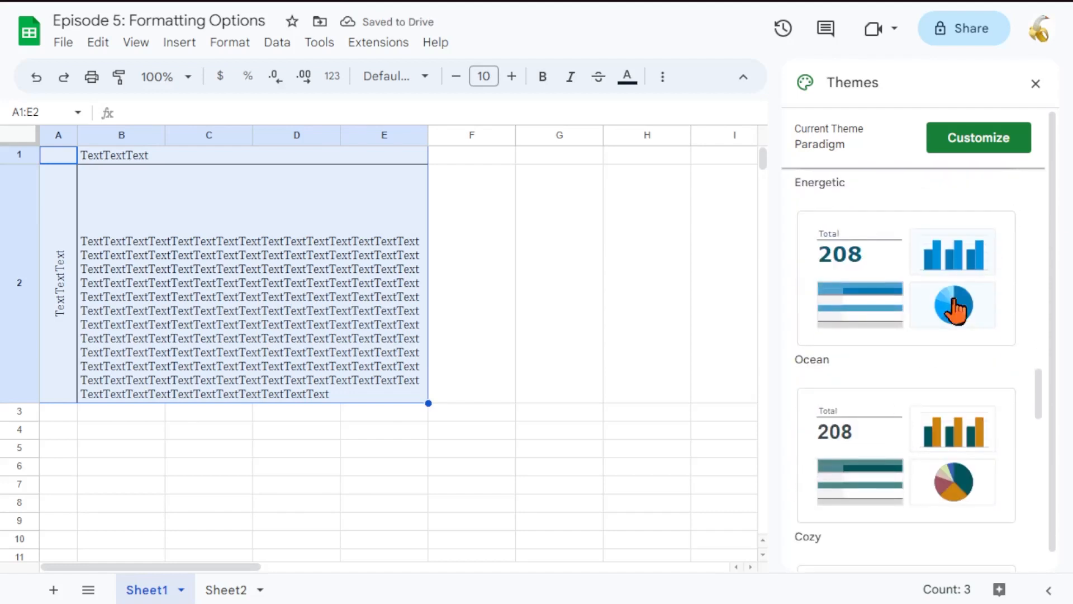
scroll(940, 316, "down", 6)
scroll(934, 328, "up", 4)
scroll(941, 358, "down", 4)
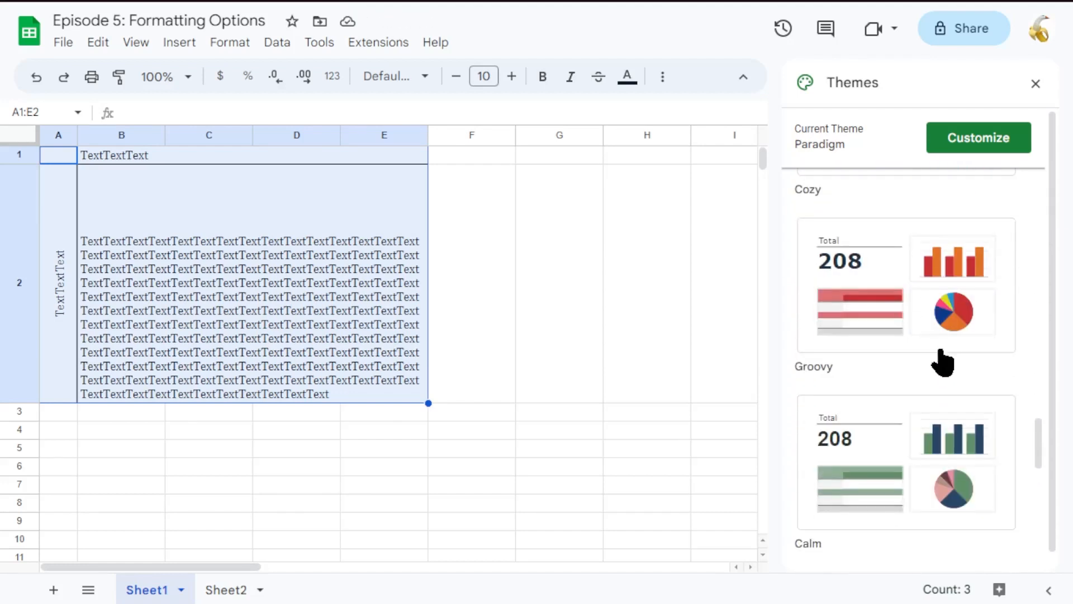
scroll(863, 388, "up", 15)
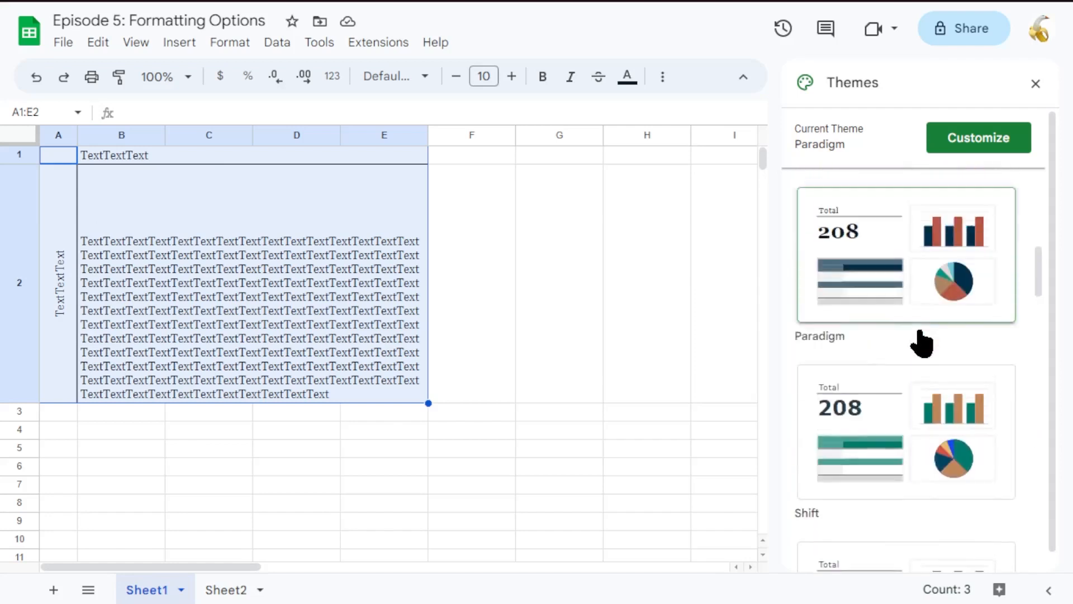
Customize the Paradigm theme by setting its font to Comic Sans MS.
left_click(980, 157)
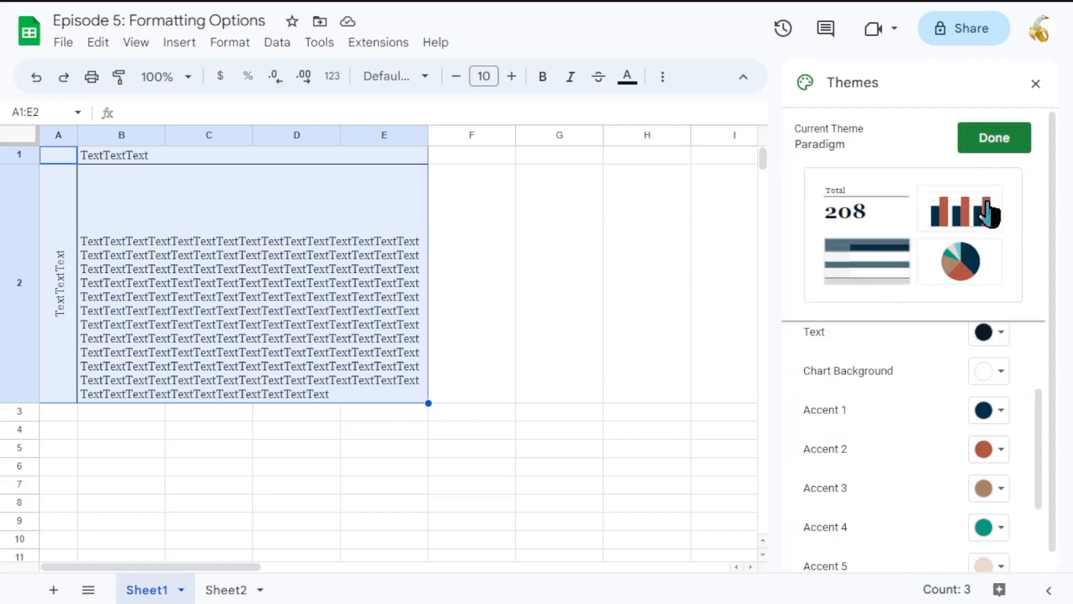
scroll(970, 330, "down", 2)
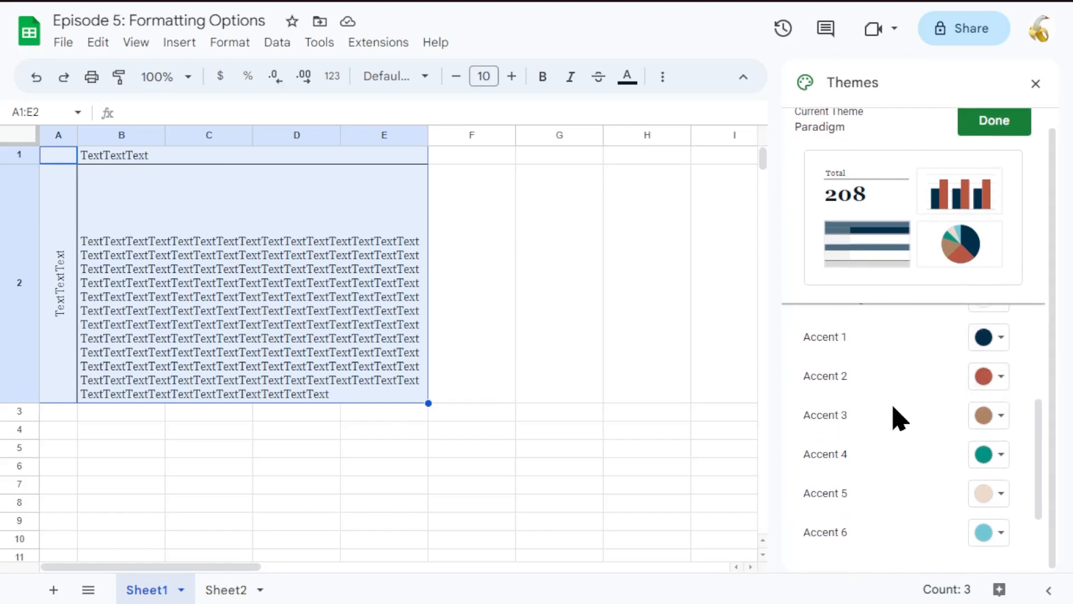
scroll(894, 414, "up", 3)
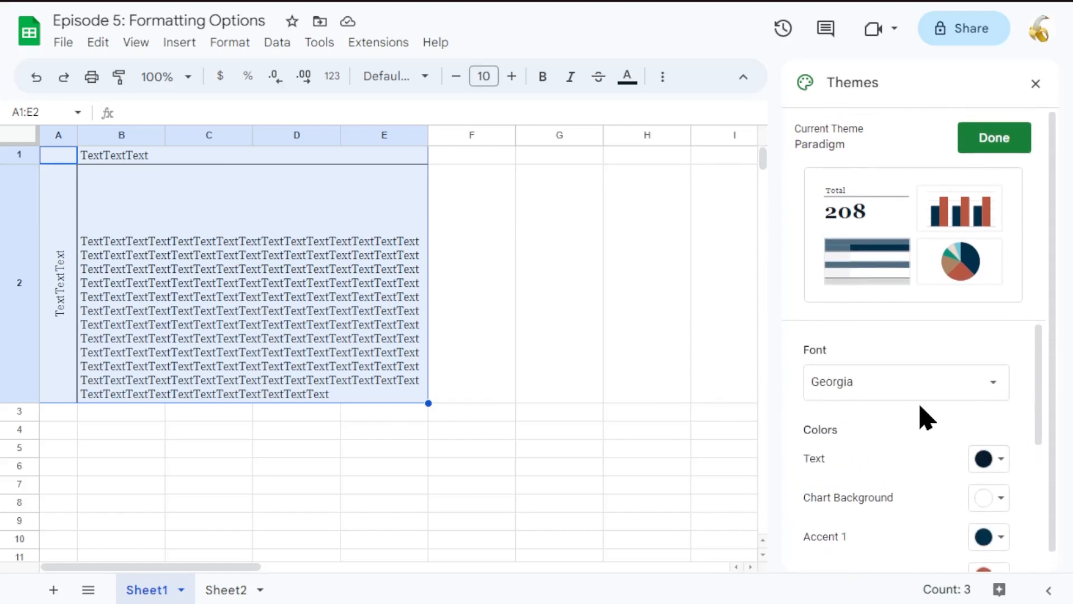
scroll(961, 486, "down", 2)
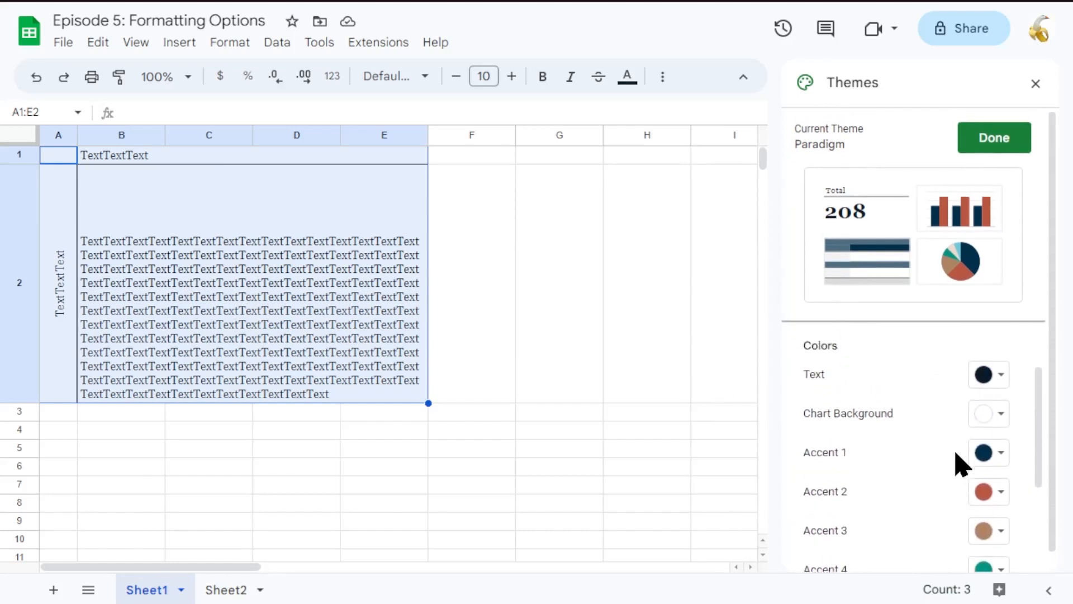
scroll(957, 454, "up", 2)
left_click(951, 396)
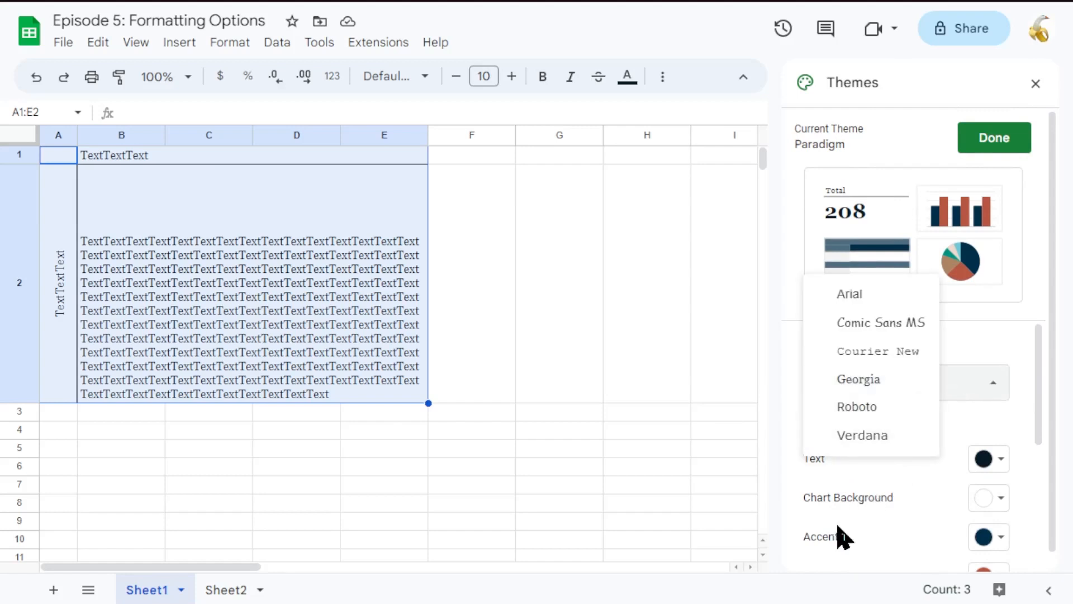
left_click(905, 330)
Set the custom theme's Accent 1 colour to yellow and Accent 2 to bright green.
scroll(948, 462, "down", 4)
scroll(945, 385, "up", 2)
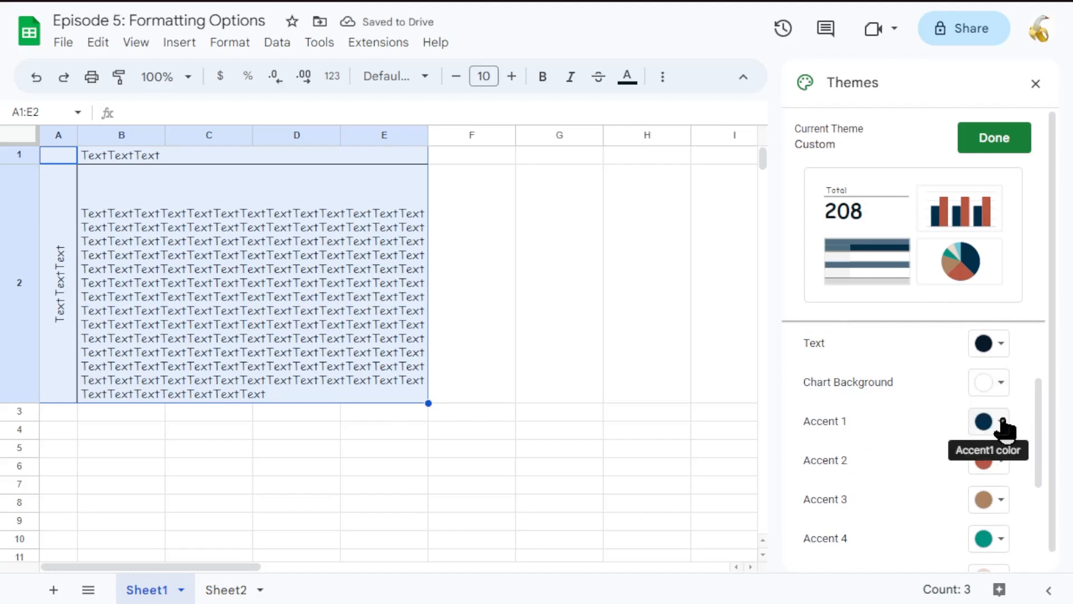
left_click(1001, 421)
left_click(876, 230)
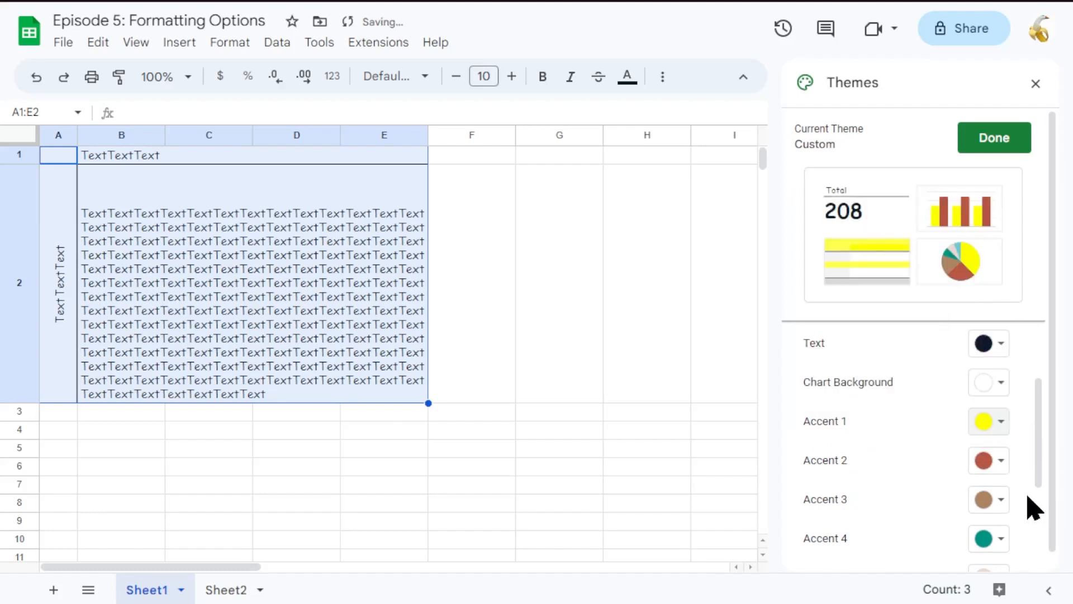
left_click(1001, 460)
left_click(896, 269)
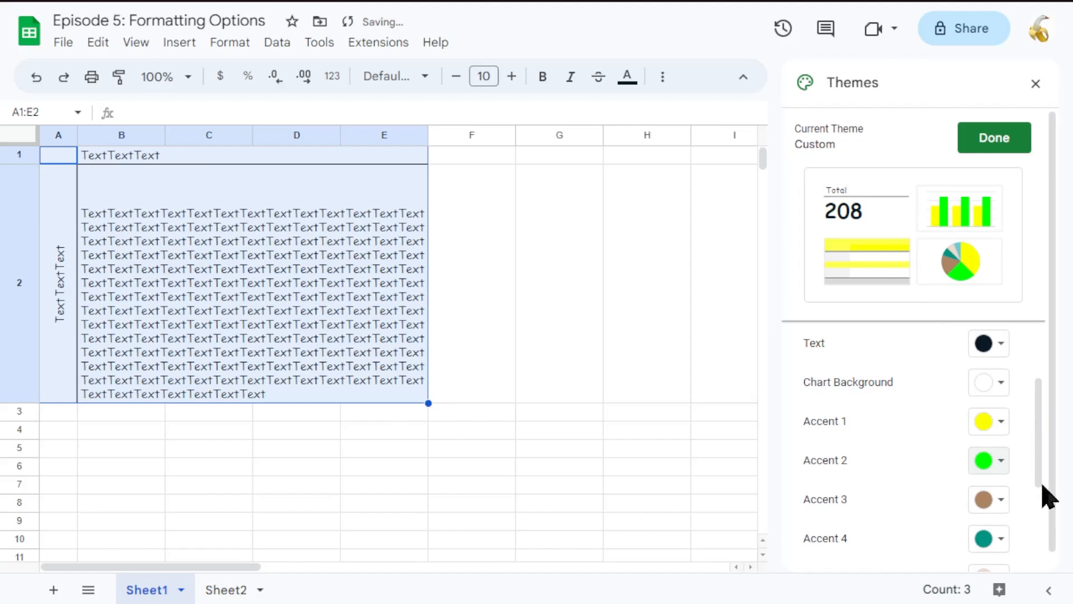
Set the custom theme's Accent 3 colour to cyan and Accent 4 to orange.
left_click(1001, 499)
left_click(914, 309)
left_click(1001, 538)
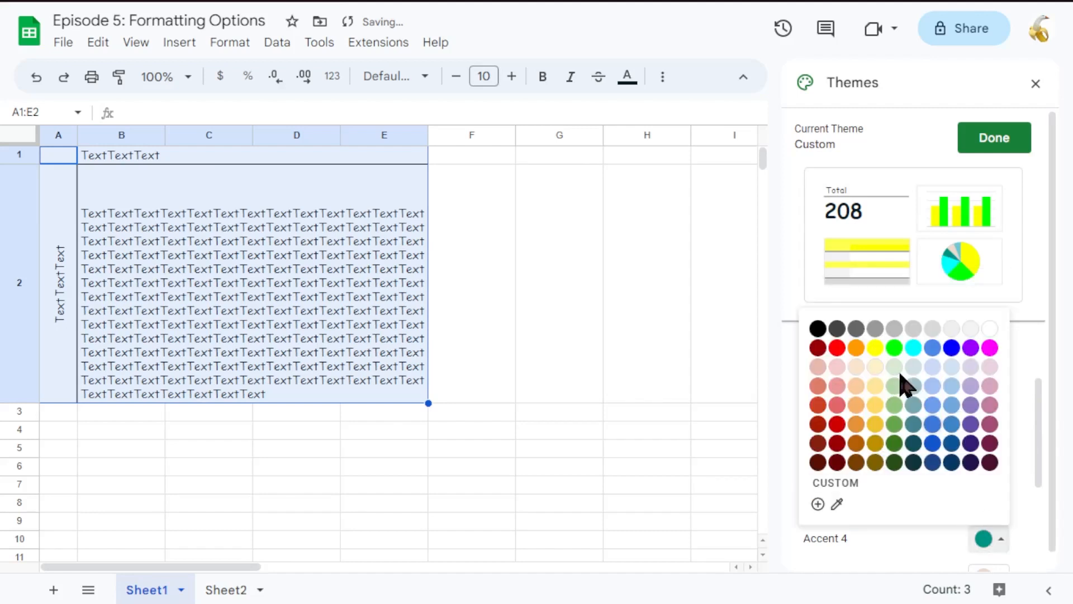
left_click(857, 349)
Set the custom theme's Accent 5 colour to red and Accent 6 to cornflower blue.
scroll(976, 483, "down", 2)
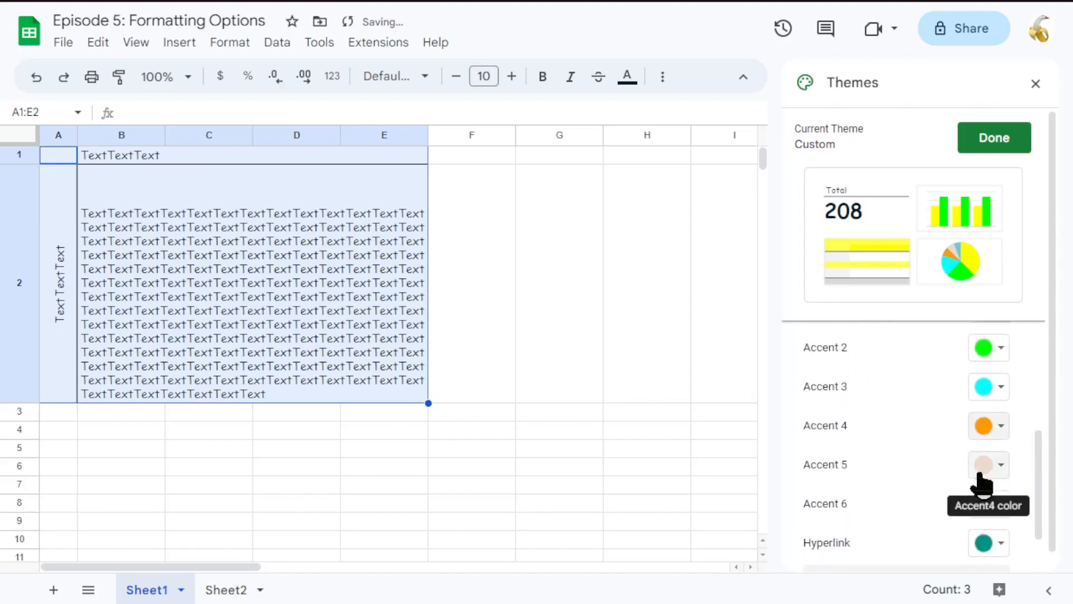
left_click(1001, 464)
left_click(836, 271)
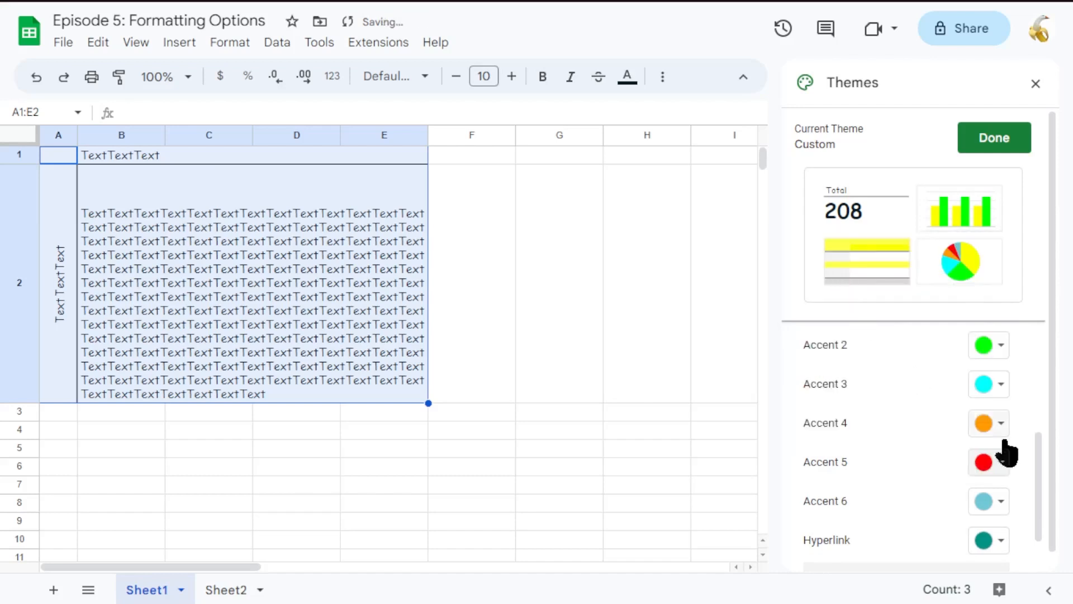
scroll(1001, 451, "down", 1)
left_click(1001, 445)
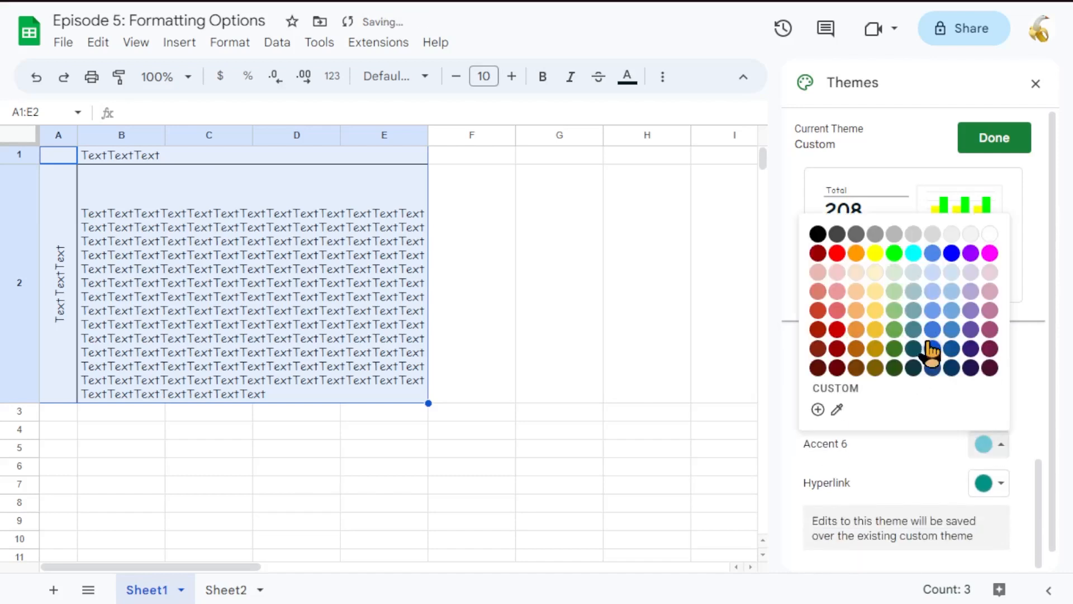
left_click(932, 254)
Set the custom theme's hyperlink colour to blue, then finish customizing and close the theme settings.
left_click(1001, 482)
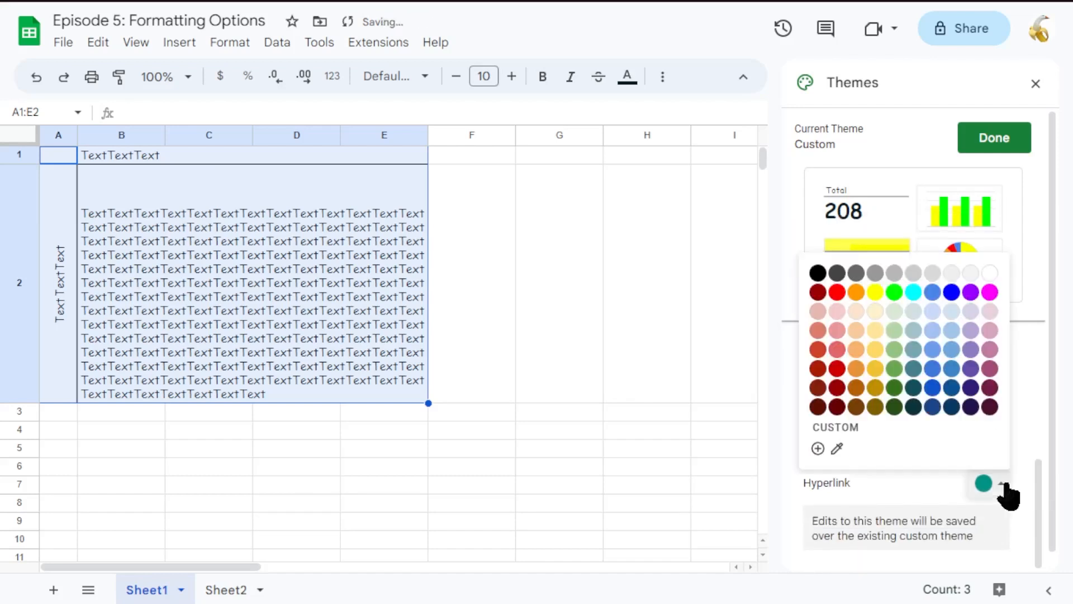
left_click(952, 292)
scroll(957, 450, "up", 4)
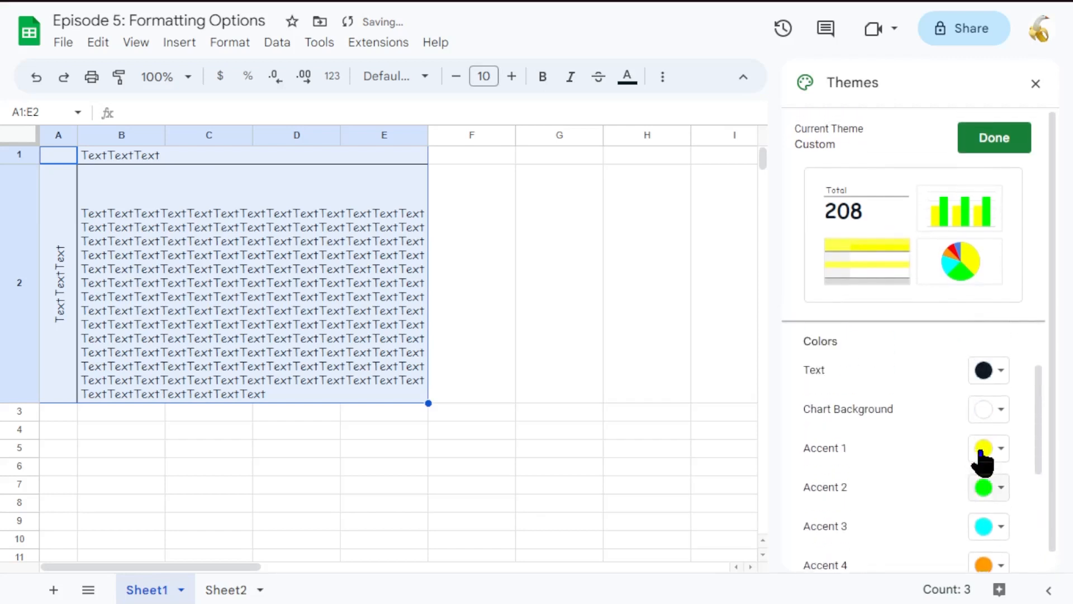
scroll(981, 461, "down", 2)
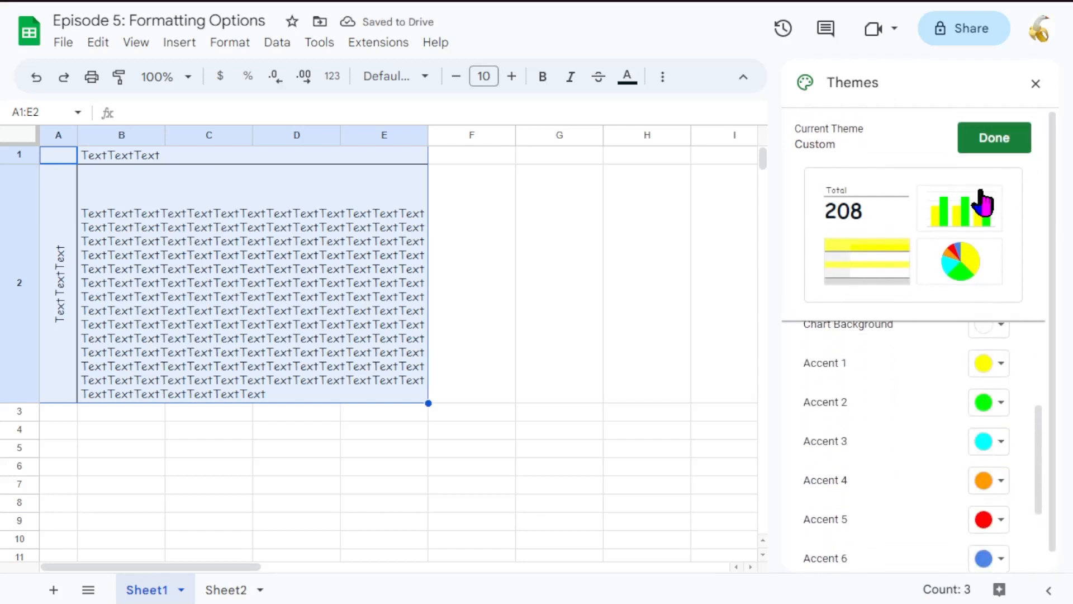
left_click(1009, 142)
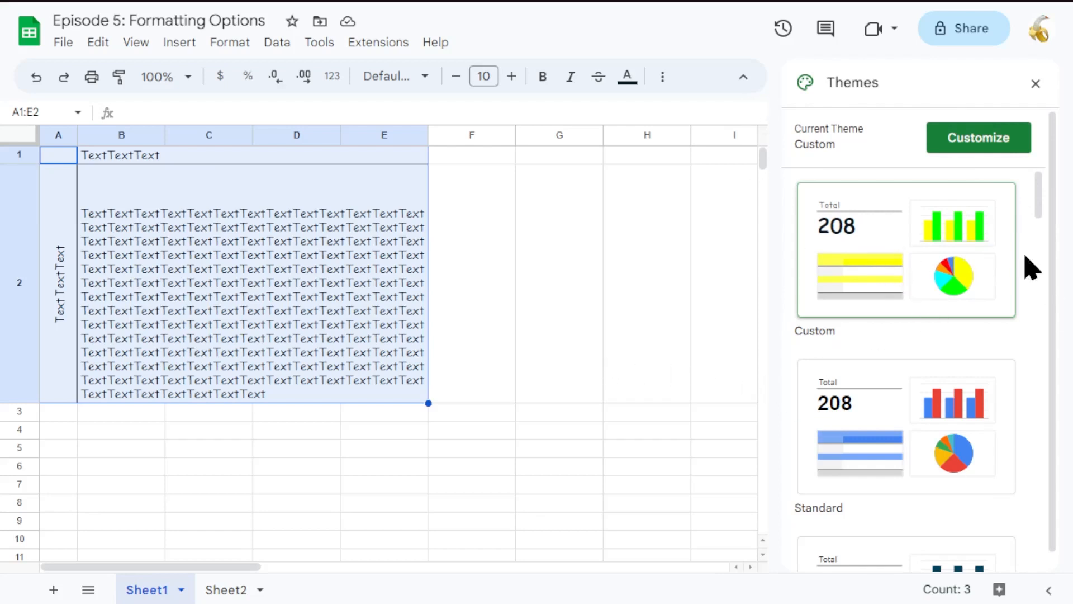
left_click(1036, 84)
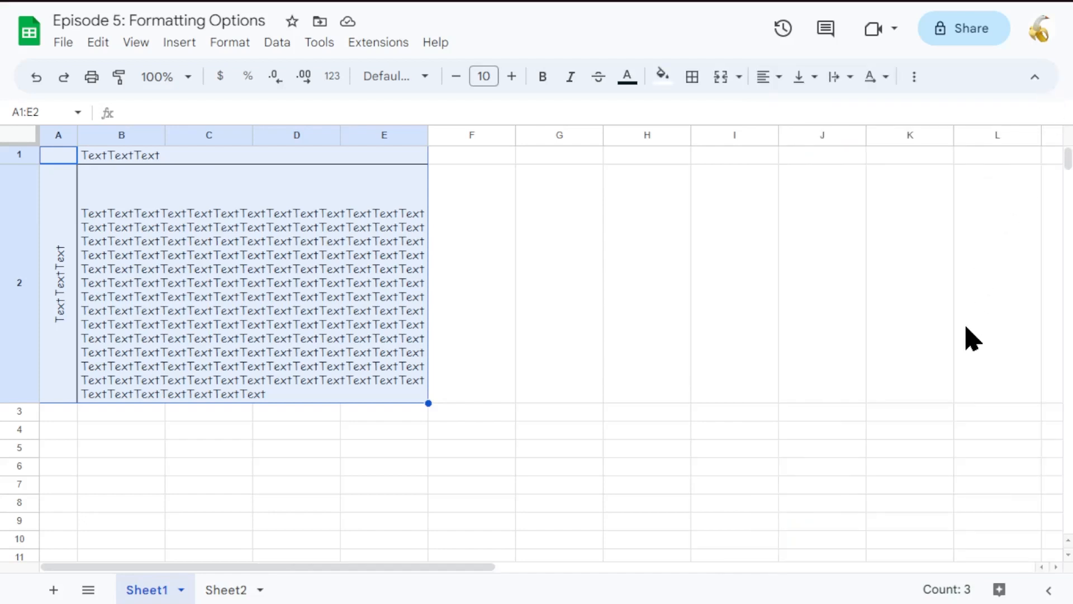